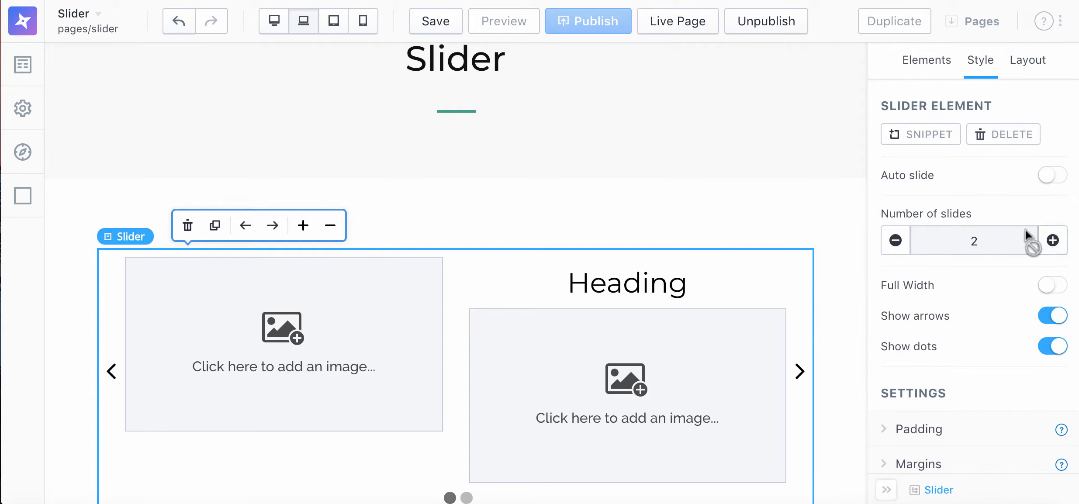
# Add a Tabs element to the empty second slide of the existing slider.
pyautogui.click(797, 372)
pyautogui.click(919, 61)
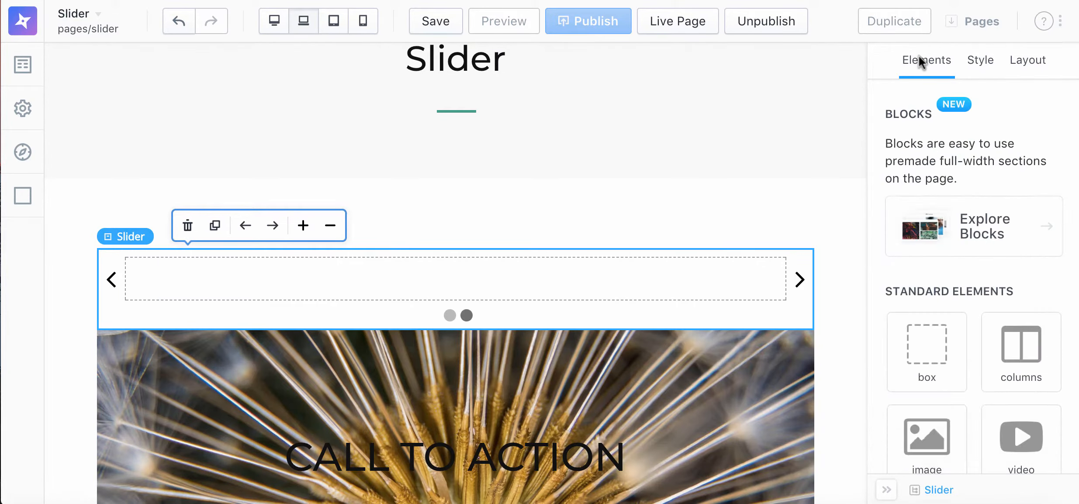
pyautogui.scroll(-10, 1024, 308)
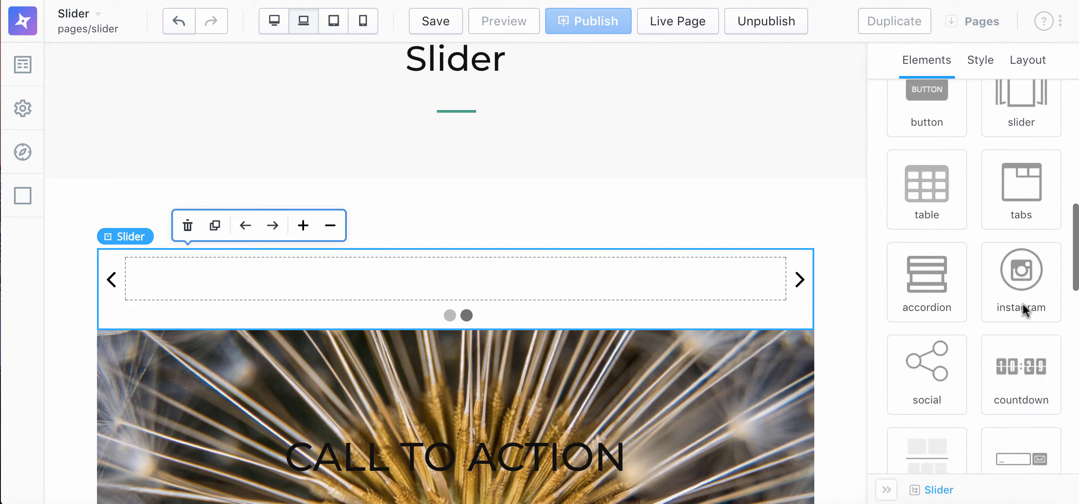
pyautogui.scroll(1, 1024, 310)
pyautogui.moveTo(1021, 245); pyautogui.dragTo(751, 282)
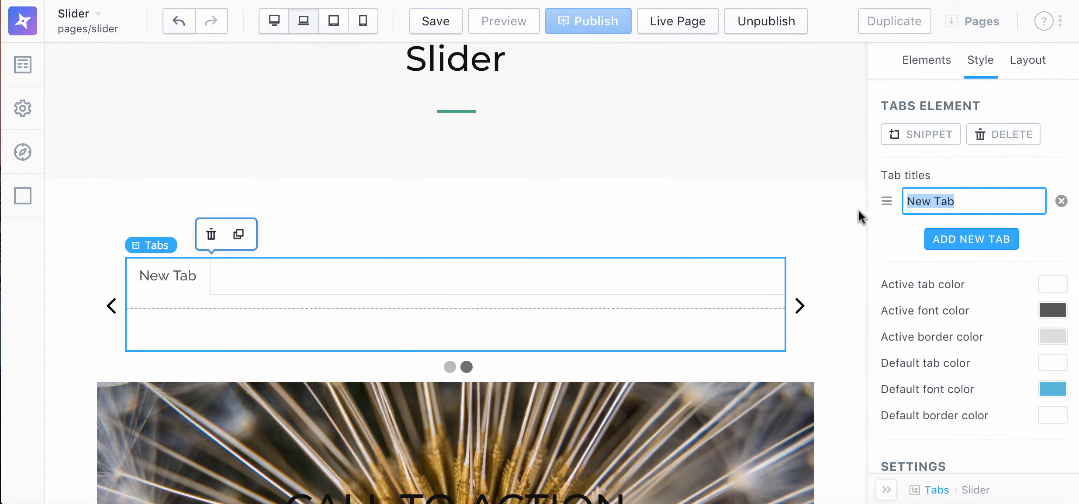
# Place an Instagram element inside the new tab on the second slide.
pyautogui.click(922, 63)
pyautogui.scroll(-8, 970, 317)
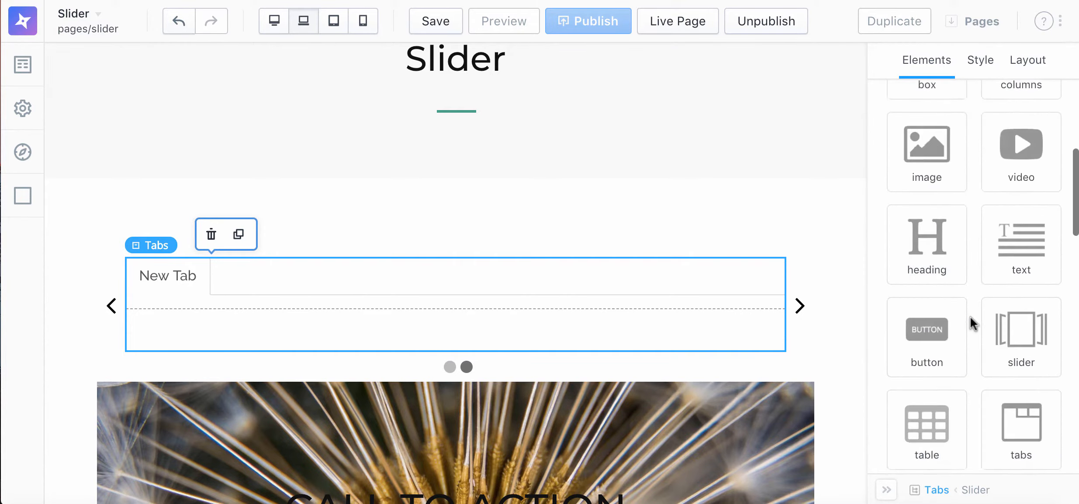
pyautogui.moveTo(1002, 391); pyautogui.dragTo(710, 355)
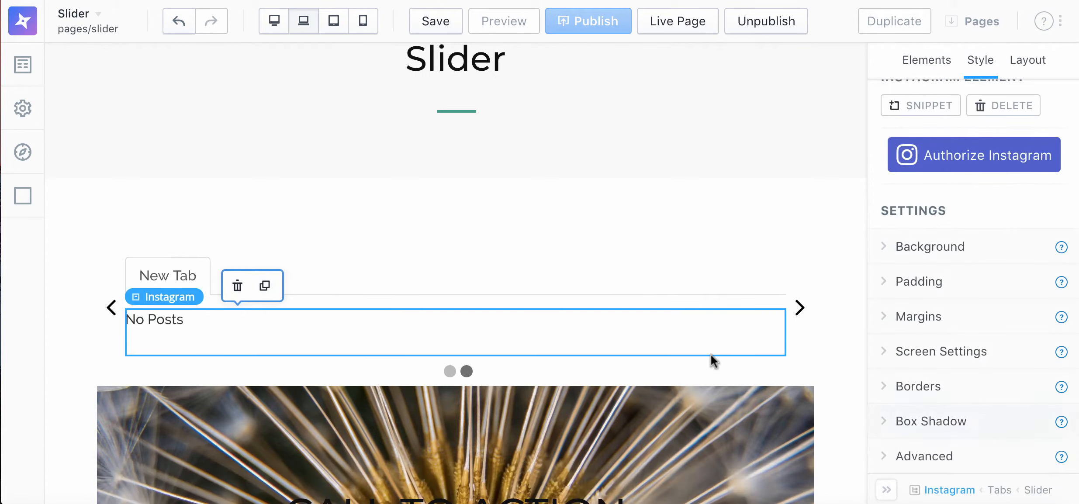
pyautogui.scroll(1, 973, 216)
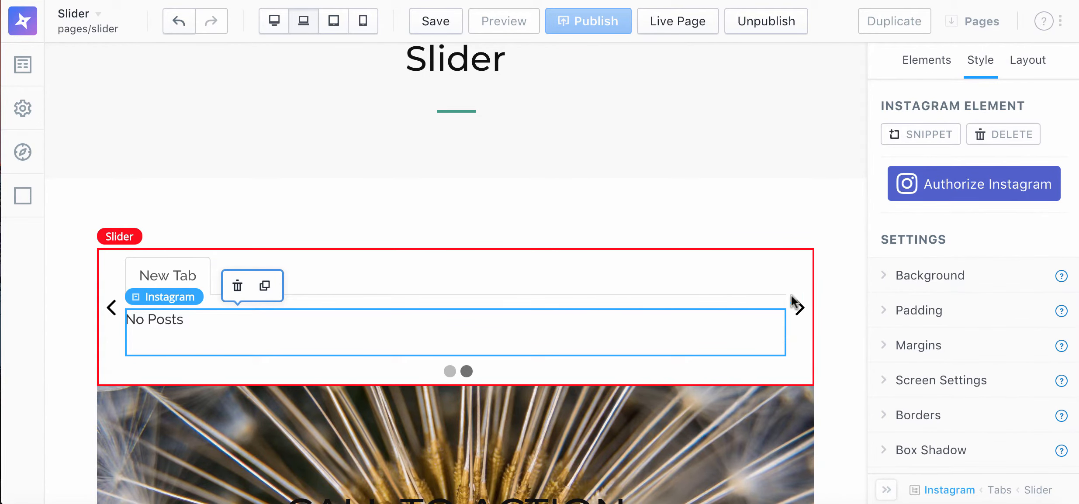
# Check both slides of the existing slider and delete the whole slider element.
pyautogui.click(110, 311)
pyautogui.scroll(-3, 568, 344)
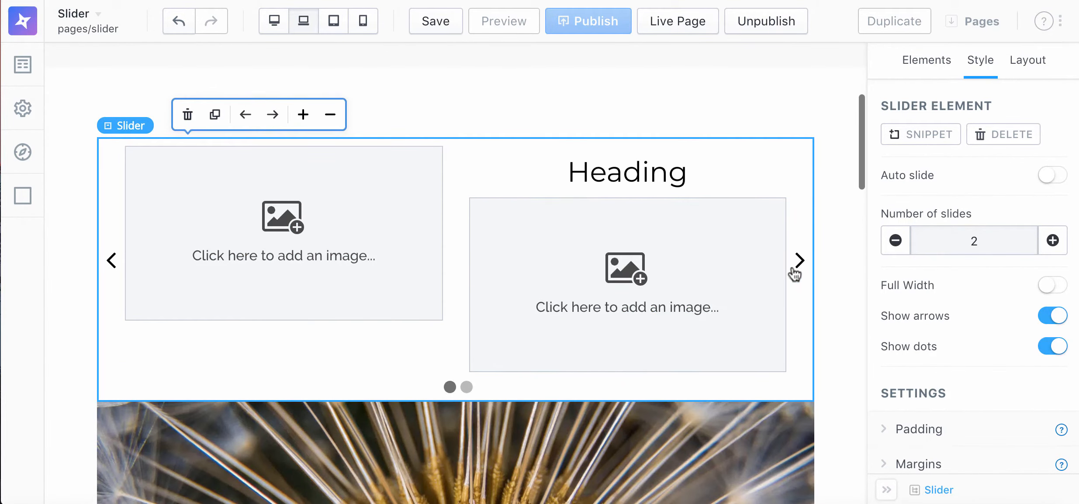
pyautogui.click(800, 261)
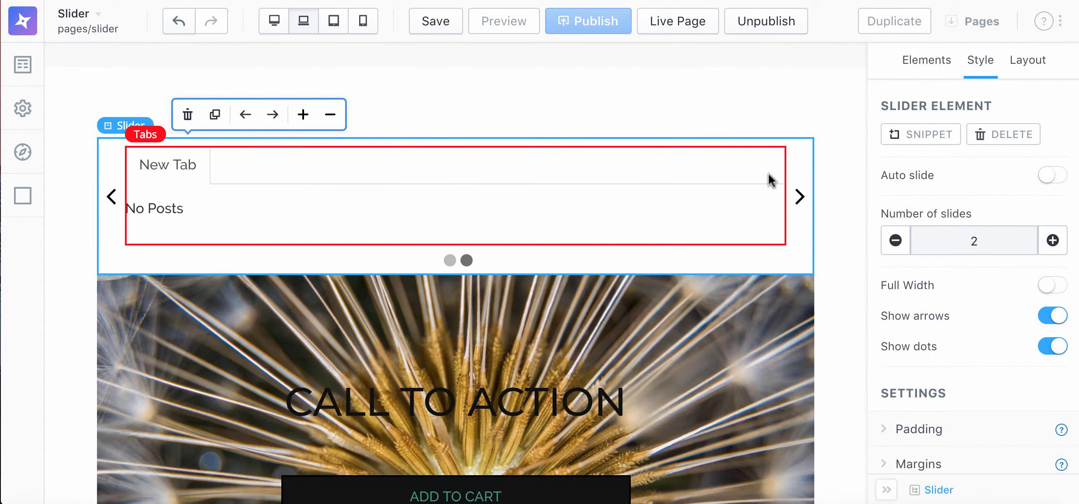
pyautogui.scroll(2, 768, 178)
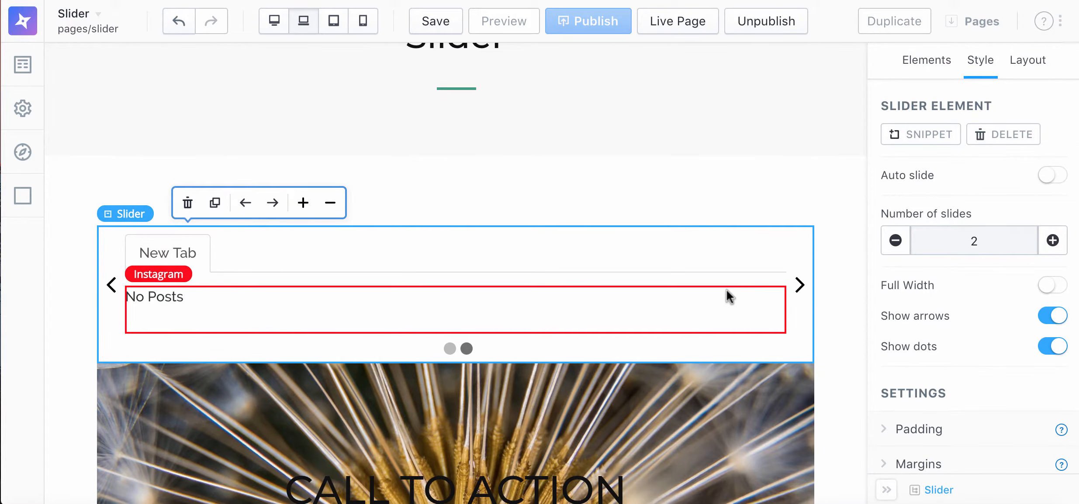
pyautogui.click(1010, 139)
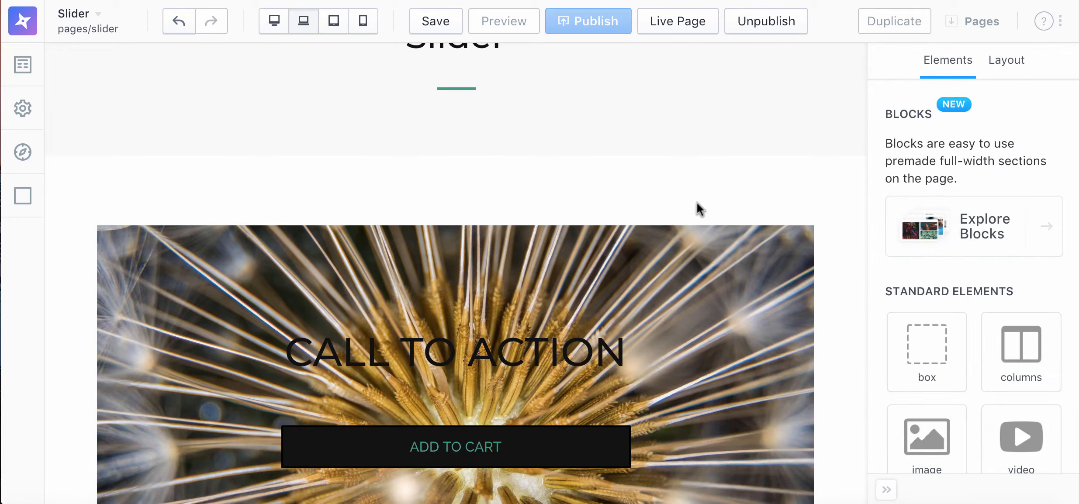
# Add a new slider above the first call-to-action box and set its number of slides to 3.
pyautogui.scroll(-4, 628, 319)
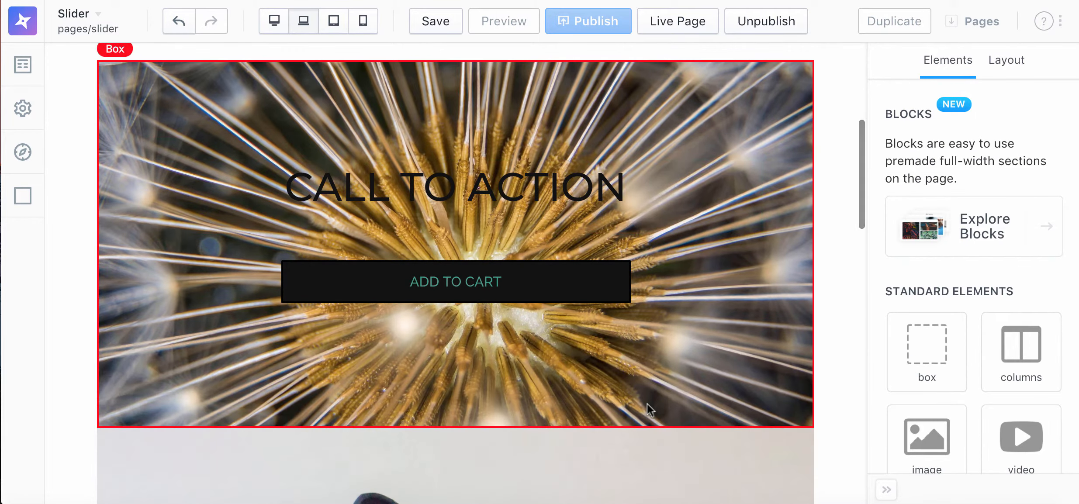
pyautogui.scroll(-14, 655, 337)
pyautogui.scroll(-4, 734, 425)
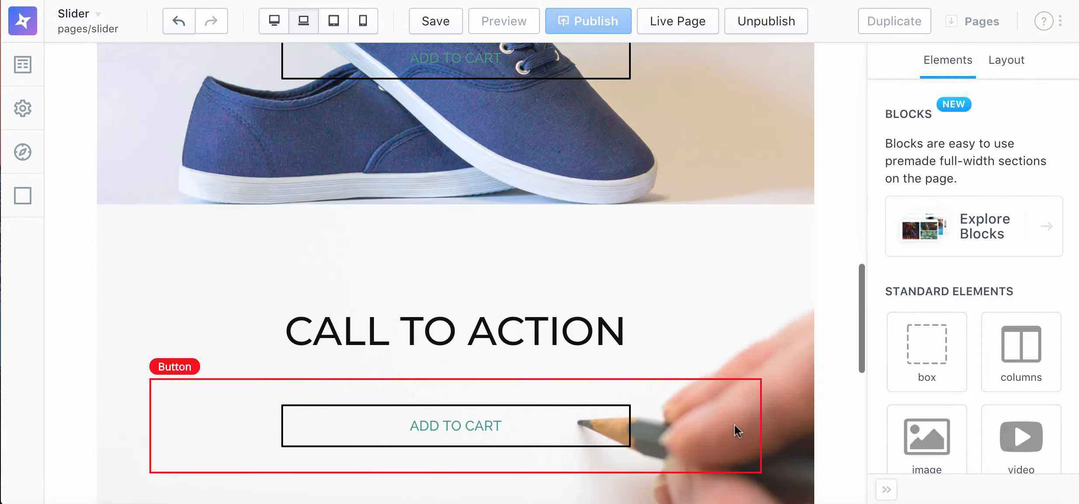
pyautogui.scroll(13, 734, 426)
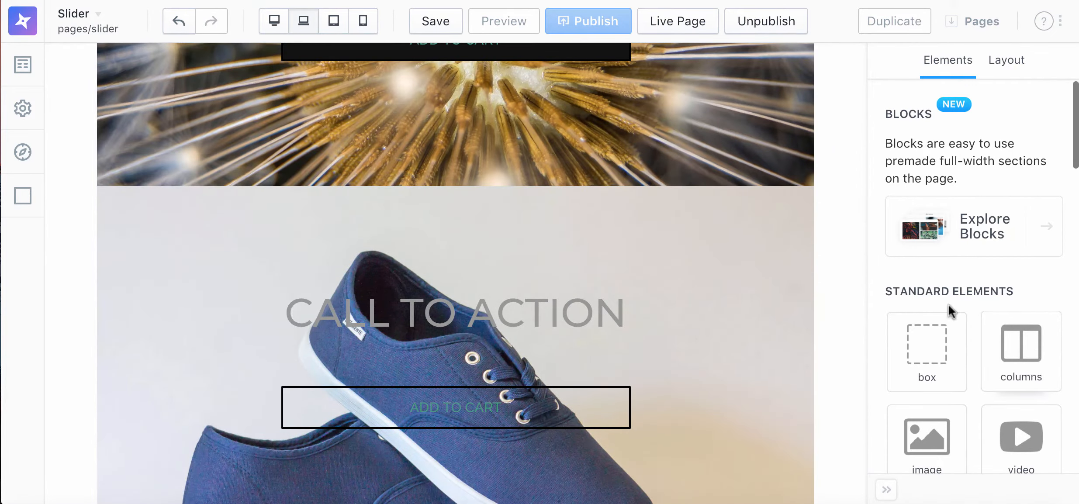
pyautogui.scroll(8, 729, 233)
pyautogui.scroll(-5, 948, 285)
pyautogui.scroll(-2, 949, 286)
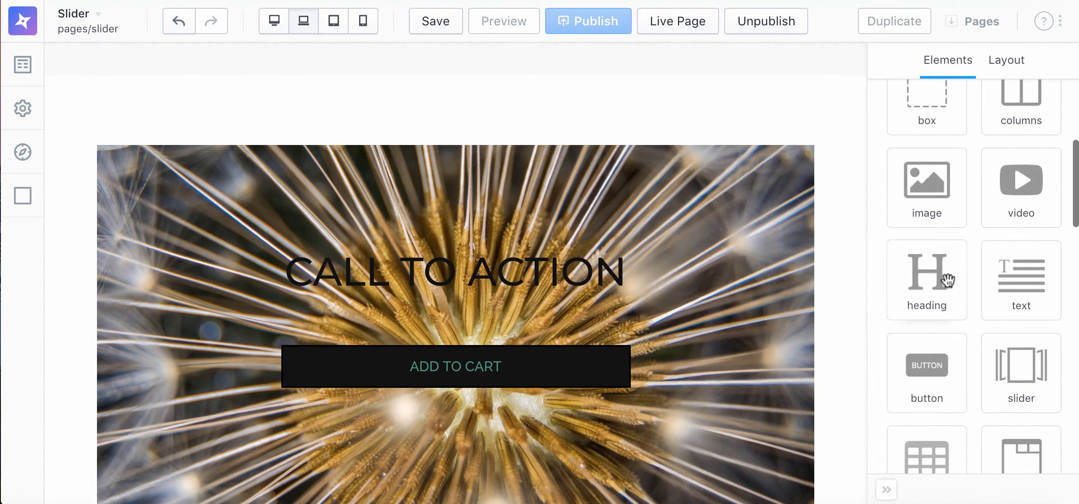
pyautogui.moveTo(1021, 381); pyautogui.dragTo(765, 171)
pyautogui.scroll(3, 1011, 164)
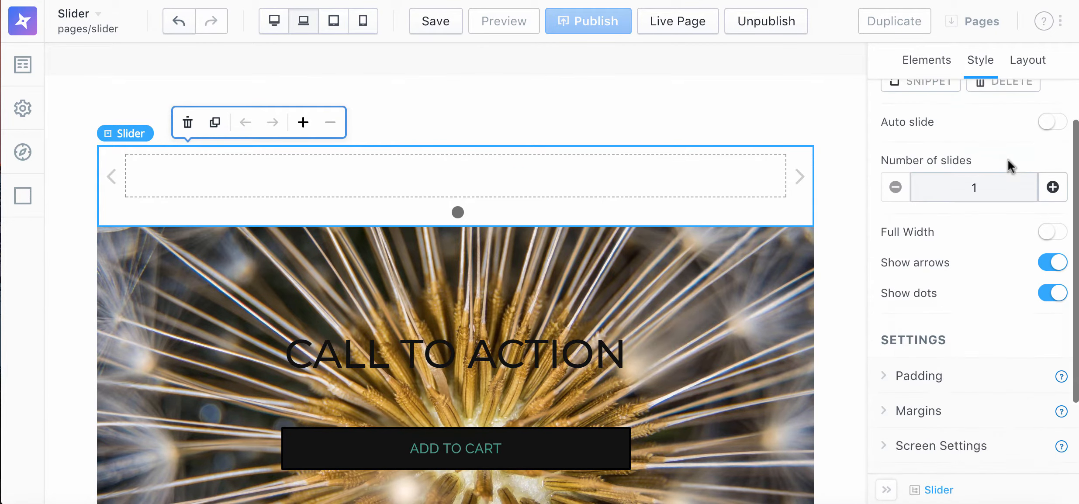
pyautogui.click(1052, 241)
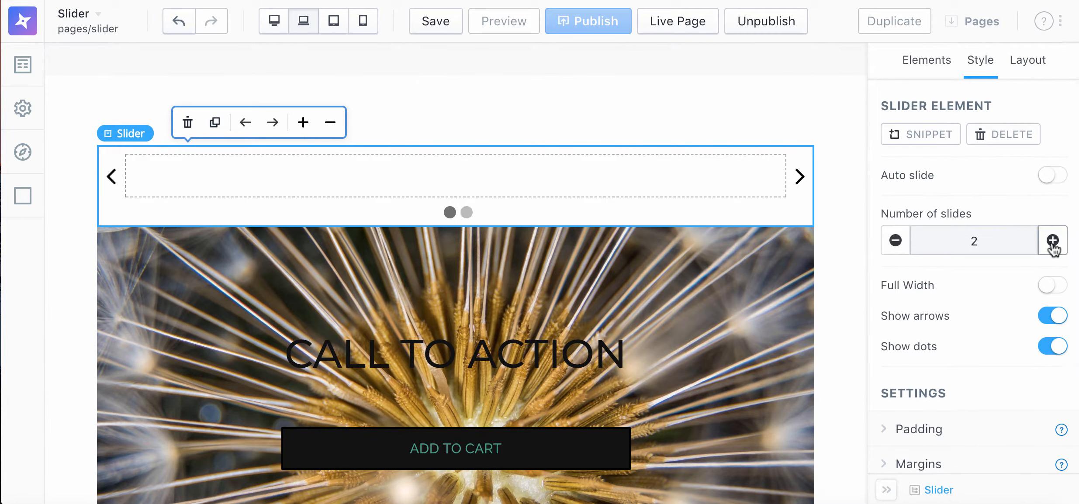
pyautogui.click(1052, 241)
# Move the call-to-action box with the dandelion background into the slider's first slide.
pyautogui.click(618, 283)
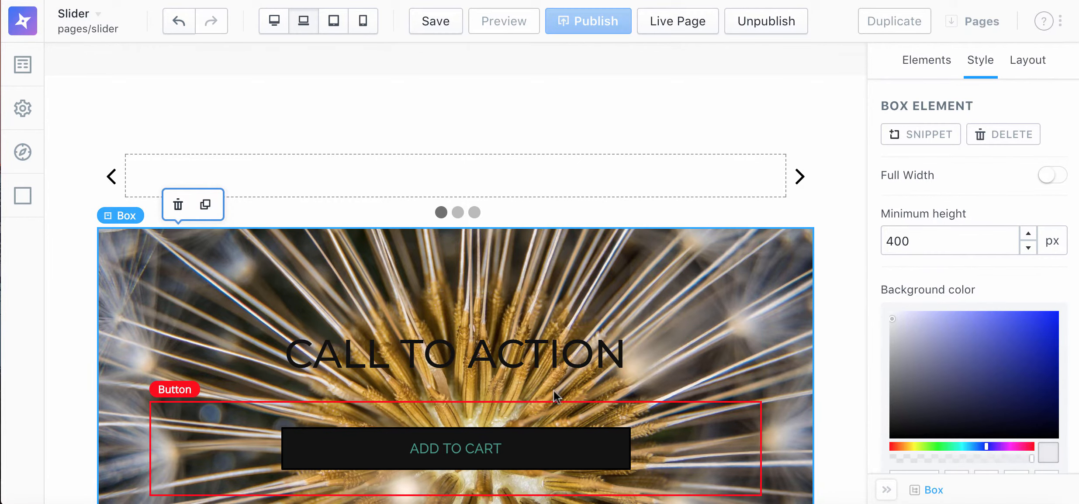
pyautogui.moveTo(676, 307); pyautogui.dragTo(631, 181)
pyautogui.scroll(-3, 672, 234)
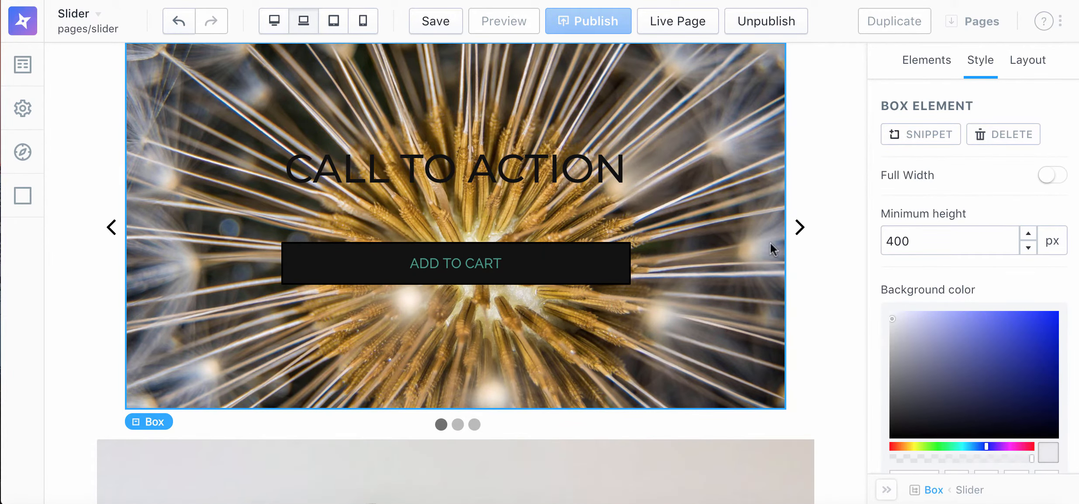
# Show the slider's second slide and move the call-to-action box with the blue shoes into it.
pyautogui.click(799, 226)
pyautogui.scroll(-5, 799, 227)
pyautogui.scroll(2, 765, 316)
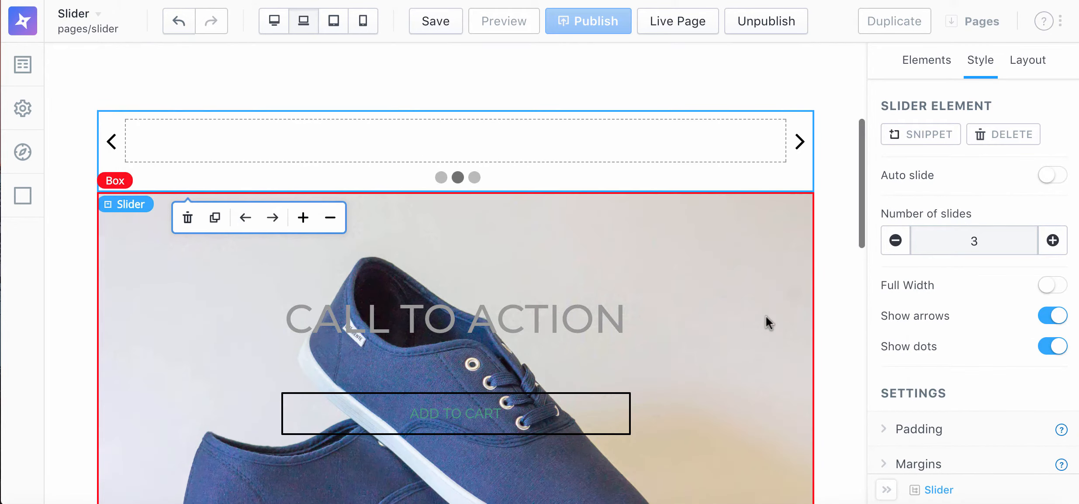
pyautogui.click(765, 316)
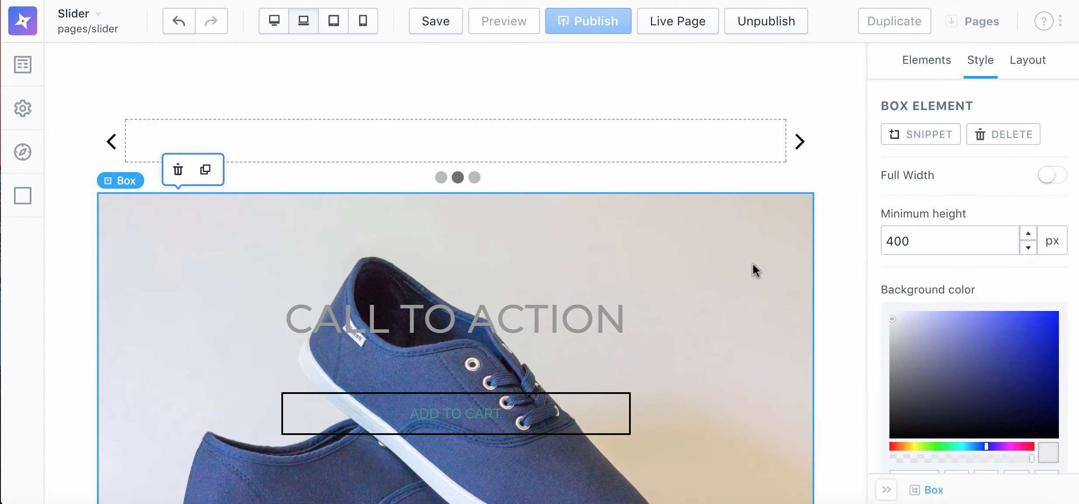
pyautogui.moveTo(752, 264); pyautogui.dragTo(714, 159)
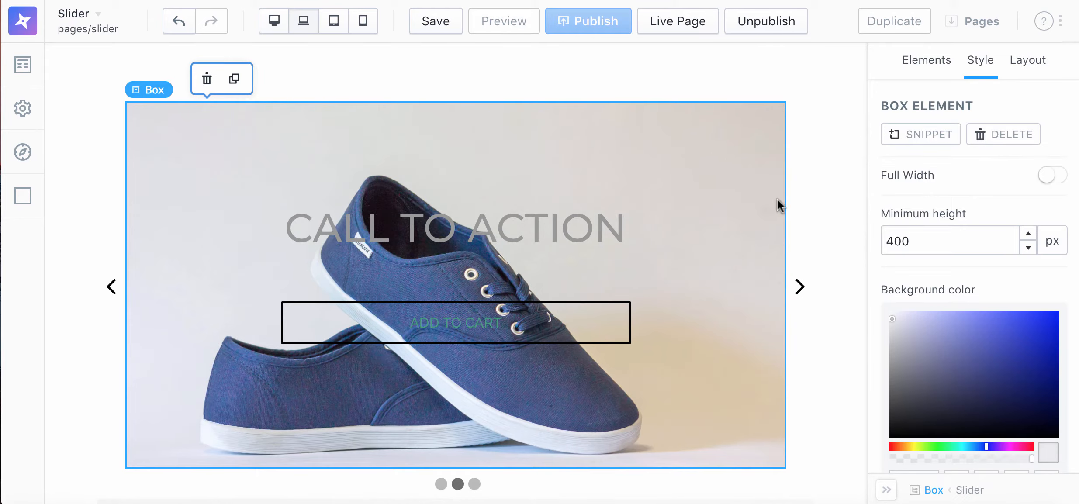
# Show the slider's third slide and move the call-to-action box with the pencil background into it.
pyautogui.click(799, 286)
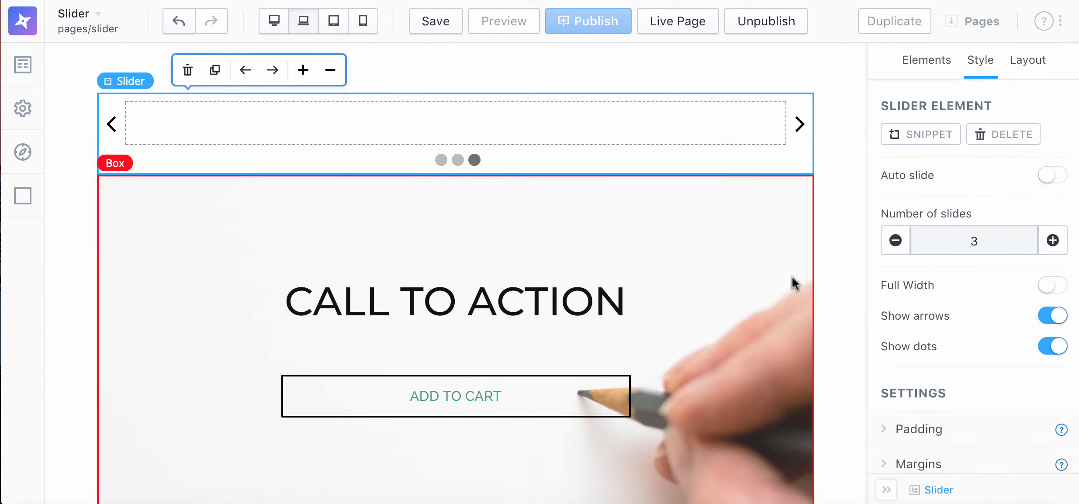
pyautogui.click(771, 318)
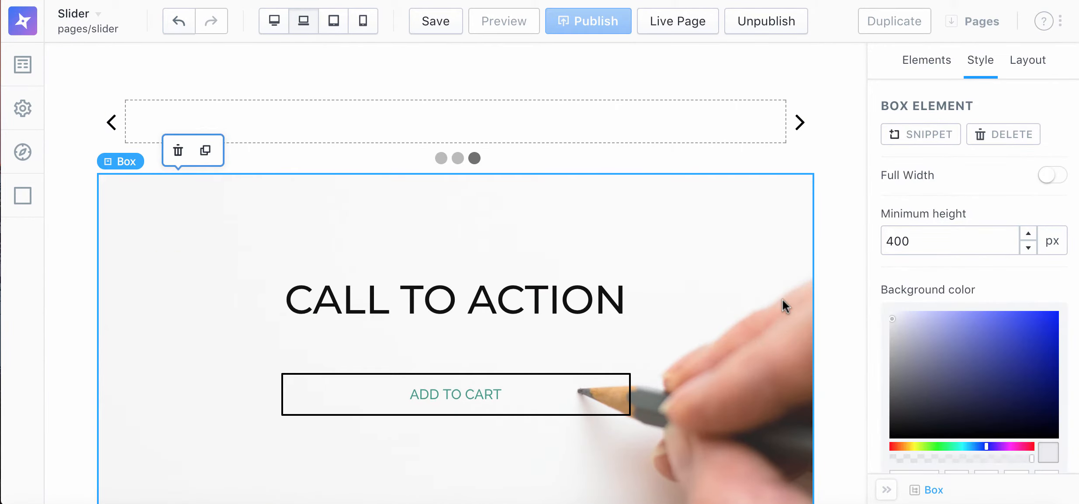
pyautogui.moveTo(782, 300); pyautogui.dragTo(715, 128)
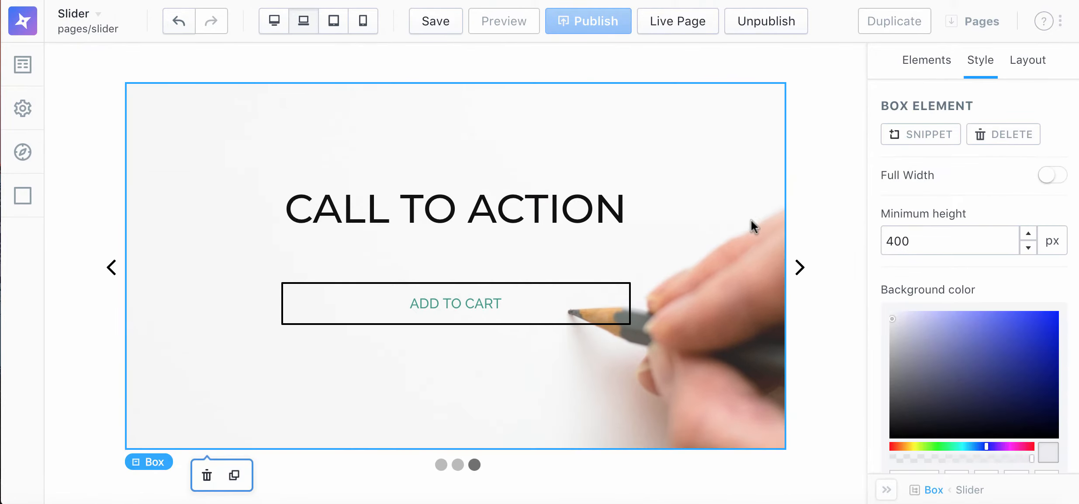
pyautogui.scroll(-1, 494, 418)
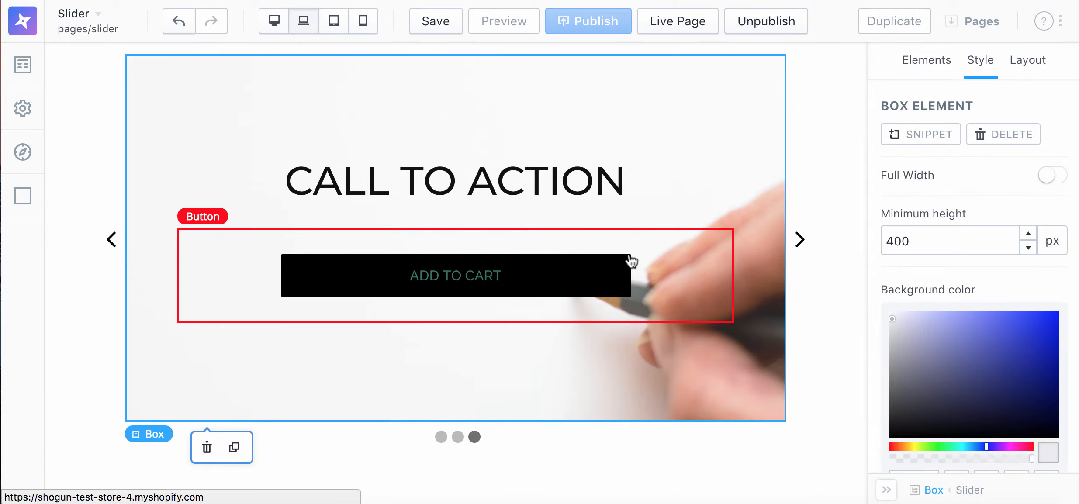
pyautogui.scroll(1, 758, 238)
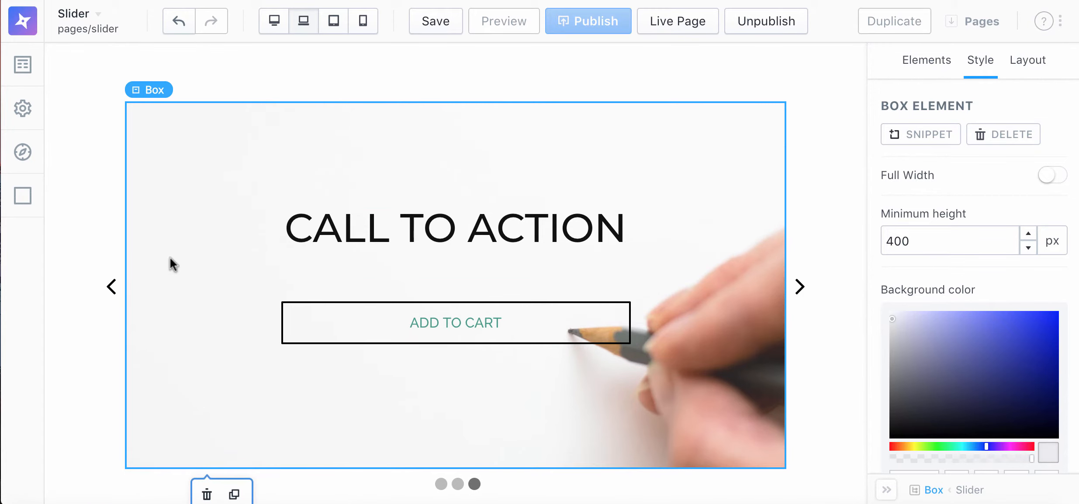
# Cycle backwards through the slider to examine the content of all three slides.
pyautogui.click(112, 288)
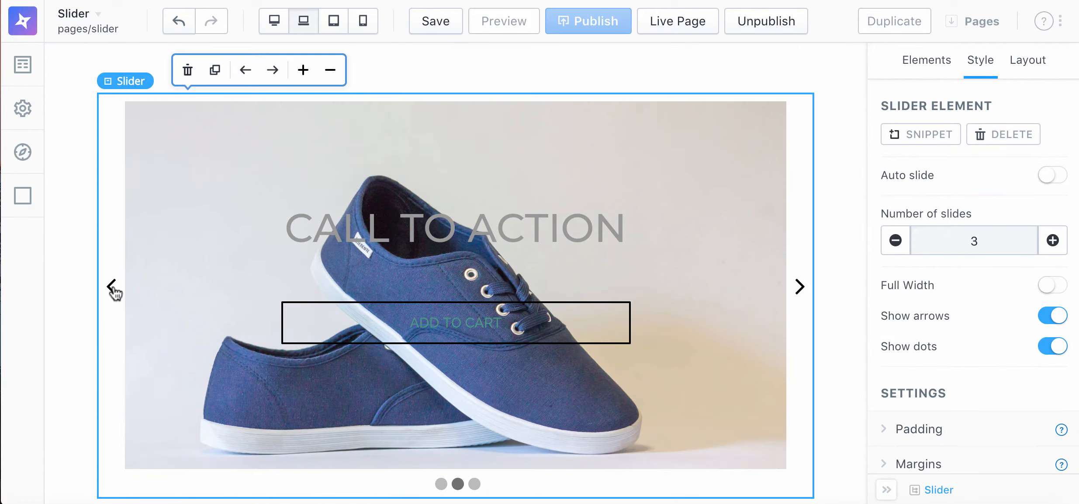
pyautogui.click(112, 288)
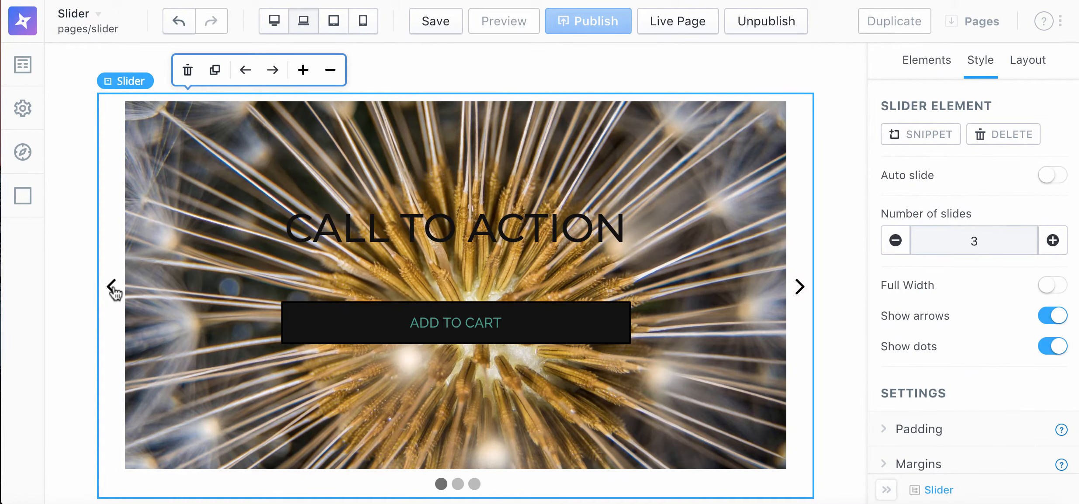
pyautogui.click(112, 288)
pyautogui.click(113, 288)
pyautogui.click(112, 287)
pyautogui.click(112, 287)
pyautogui.click(112, 287)
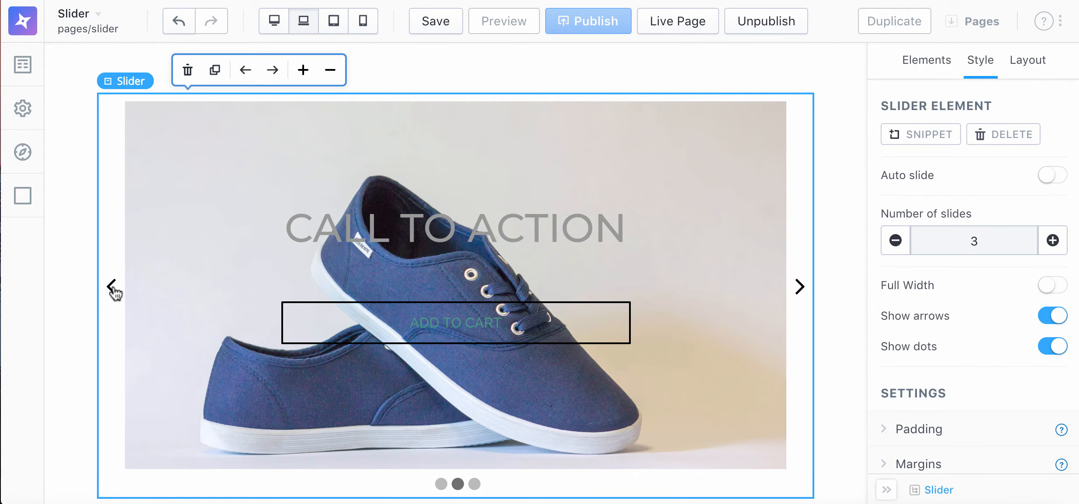
pyautogui.click(112, 288)
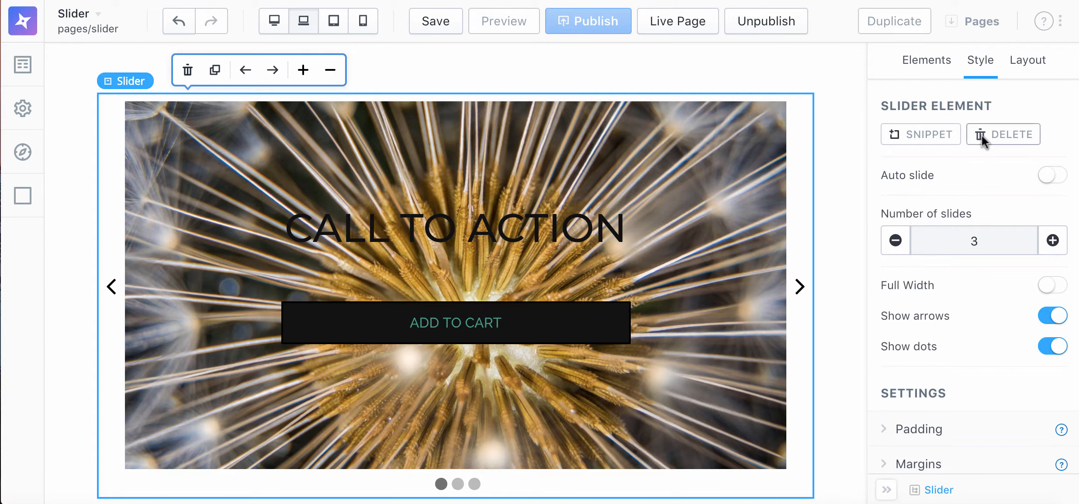
# Enable auto slide for the slider and set the slider speed to 4 seconds.
pyautogui.click(931, 74)
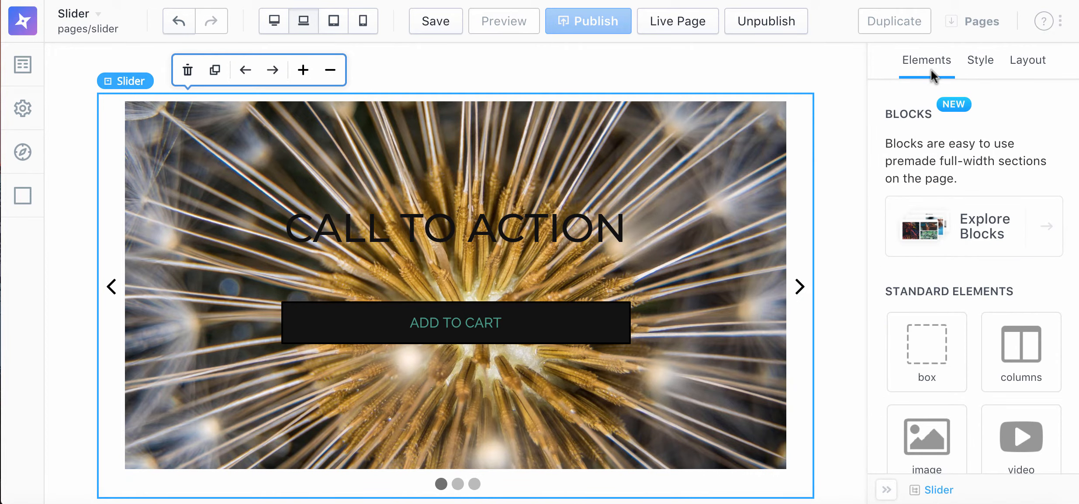
pyautogui.click(972, 66)
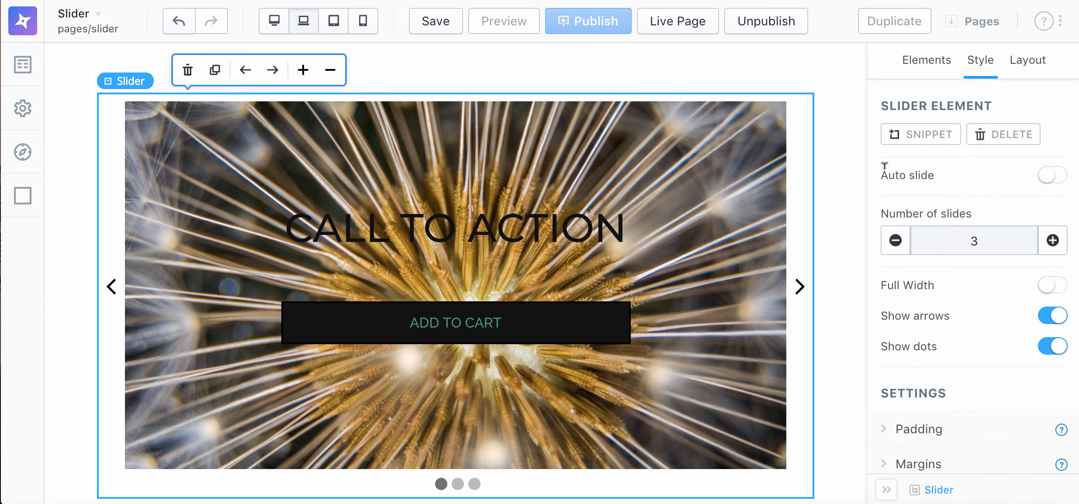
pyautogui.click(1045, 177)
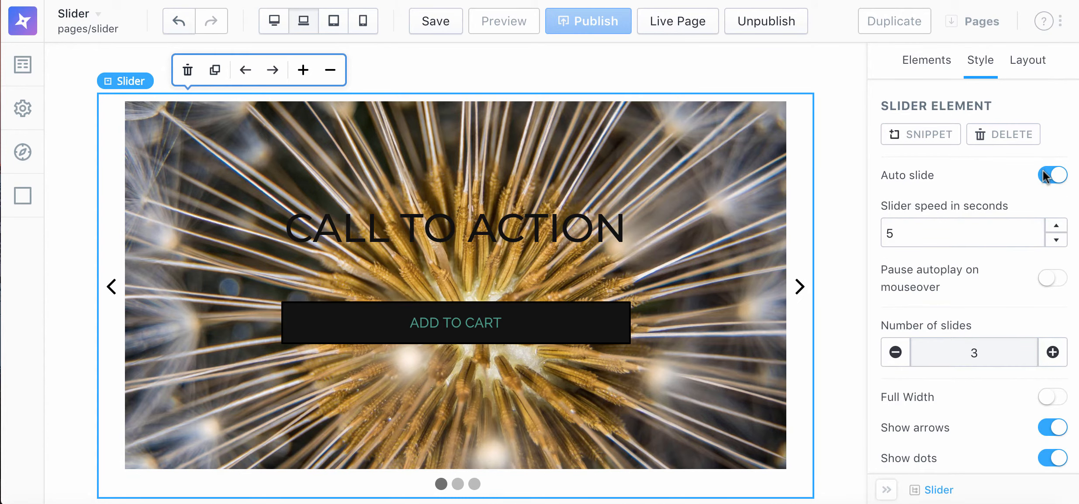
pyautogui.click(901, 232)
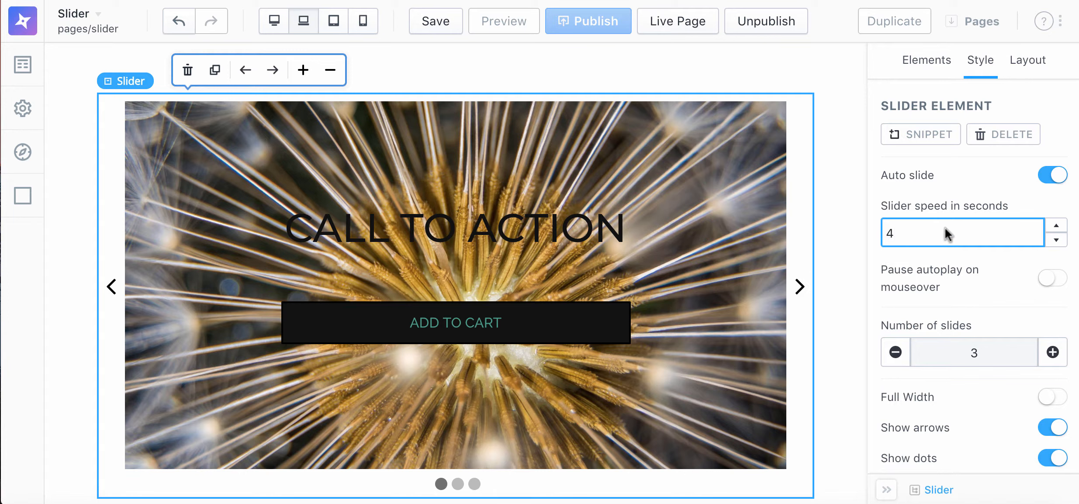
pyautogui.scroll(-1, 952, 235)
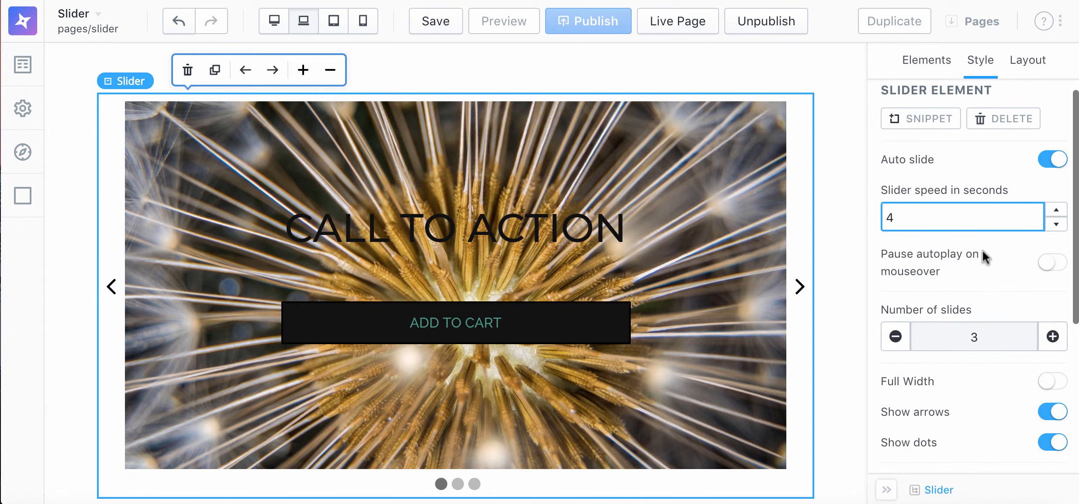
# Enable pausing the slider's autoplay on mouseover.
pyautogui.click(1043, 264)
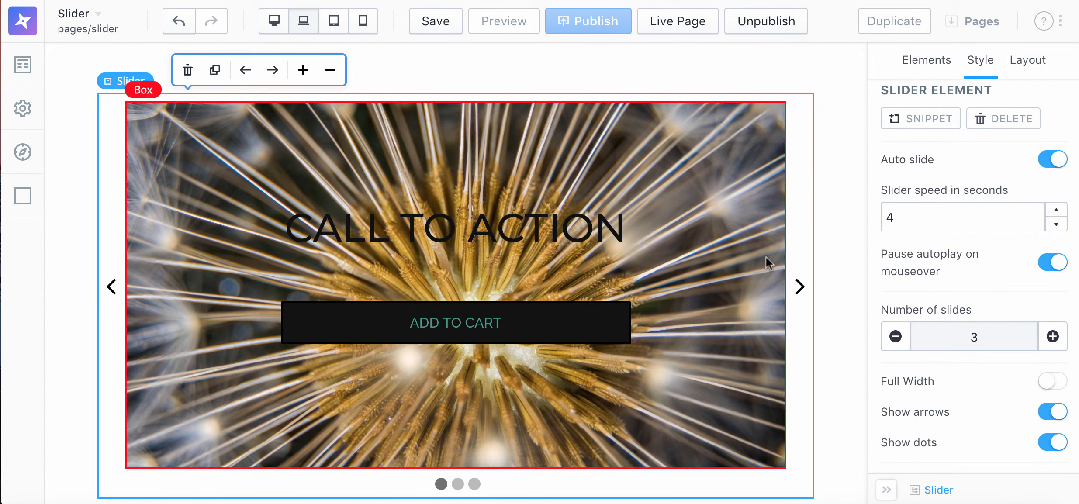
pyautogui.scroll(-3, 985, 284)
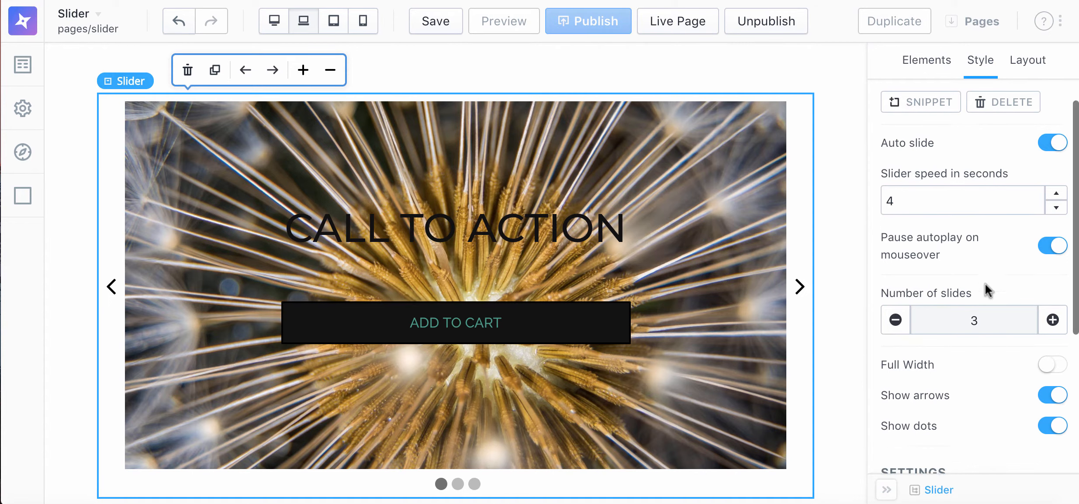
pyautogui.scroll(-1, 985, 283)
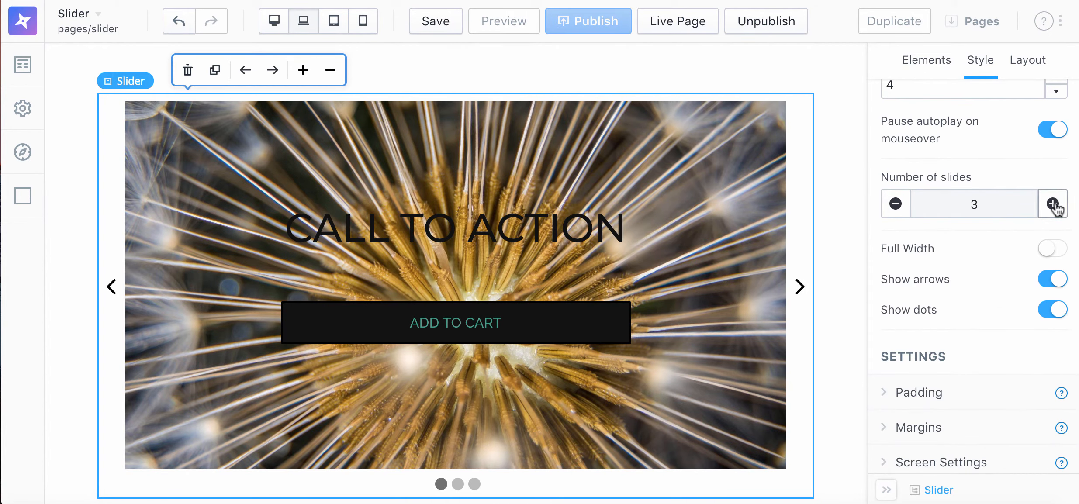
# Try the slider's Full Width option, and hide and restore the navigation arrows to compare the slide layouts.
pyautogui.click(1045, 253)
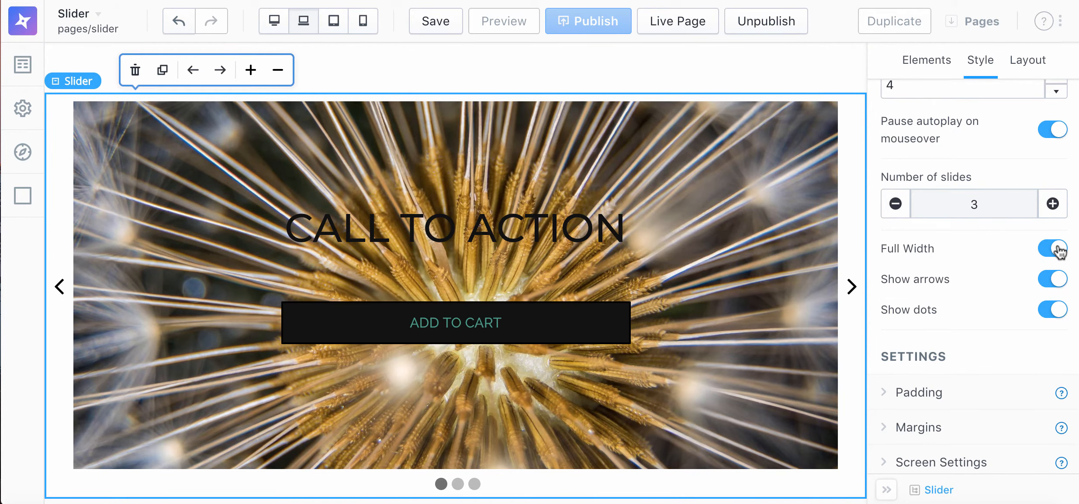
pyautogui.click(1059, 252)
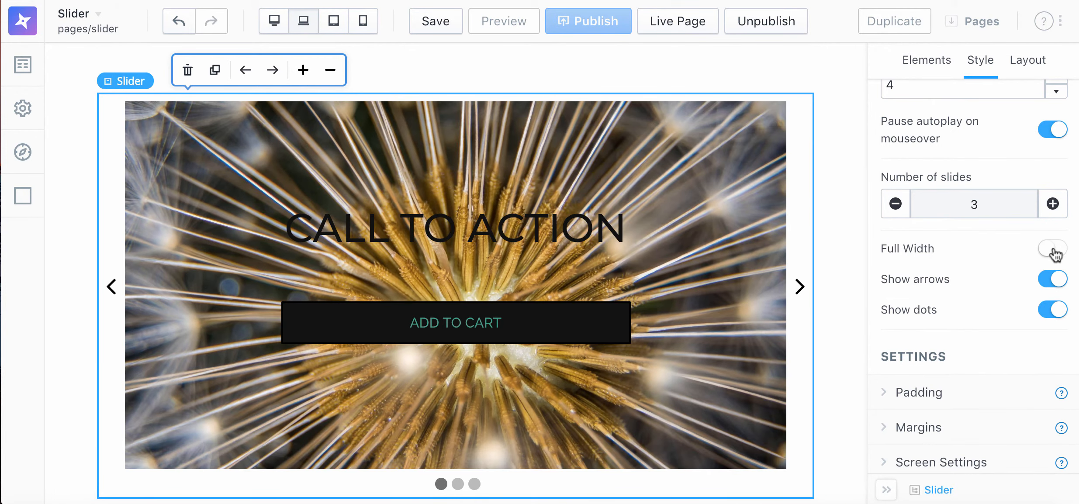
pyautogui.click(1055, 253)
pyautogui.click(1056, 279)
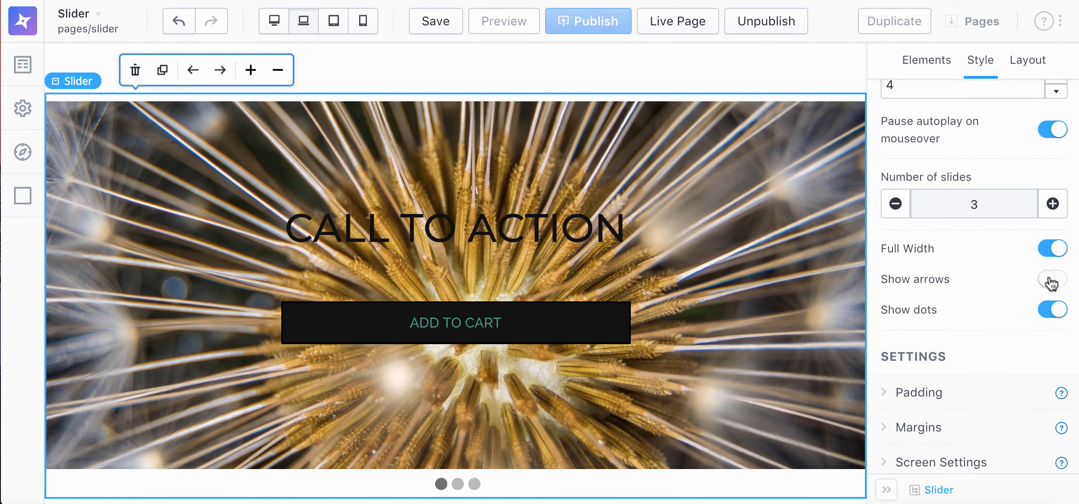
pyautogui.click(1050, 283)
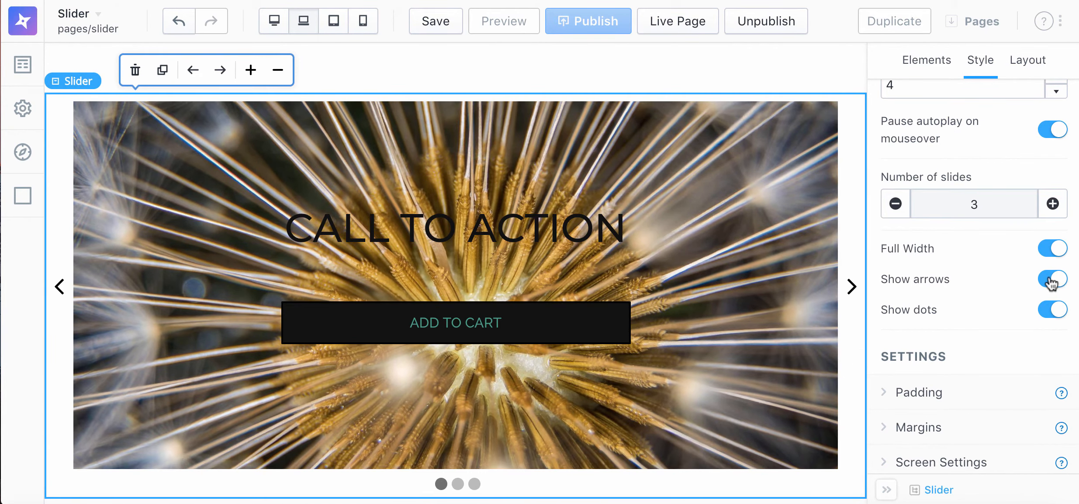
pyautogui.click(1058, 252)
pyautogui.click(1048, 257)
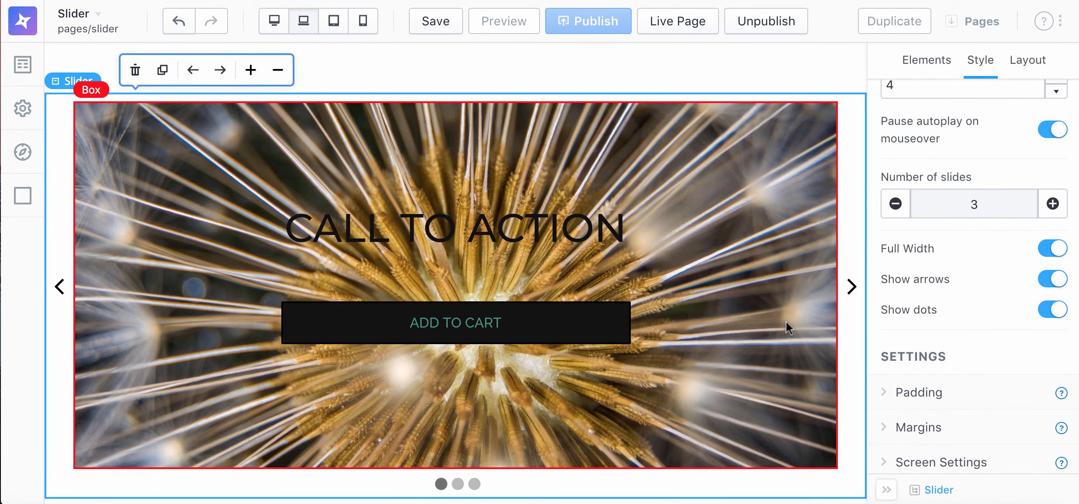
# Try hiding the slider's navigation dots, restore them, and turn the Full Width option back off.
pyautogui.scroll(-1, 786, 321)
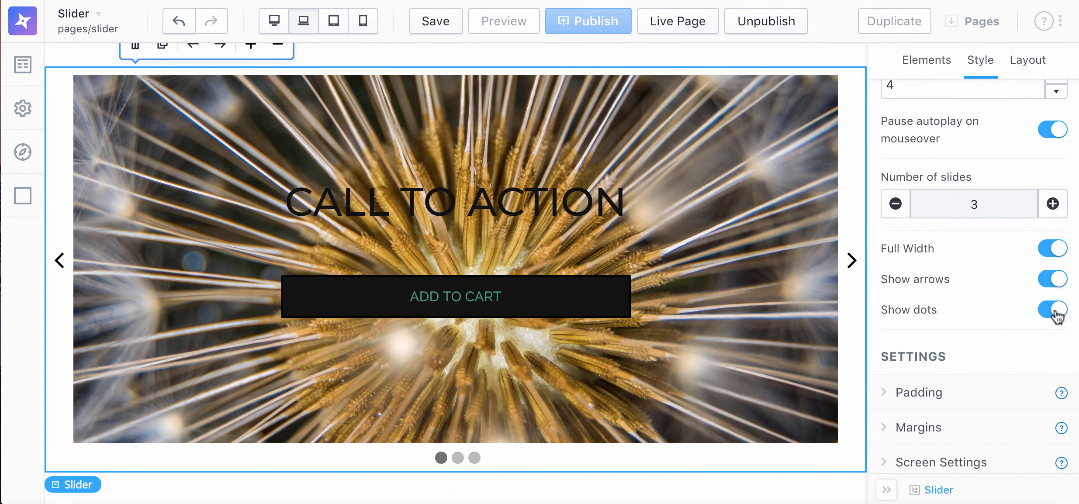
pyautogui.click(1057, 316)
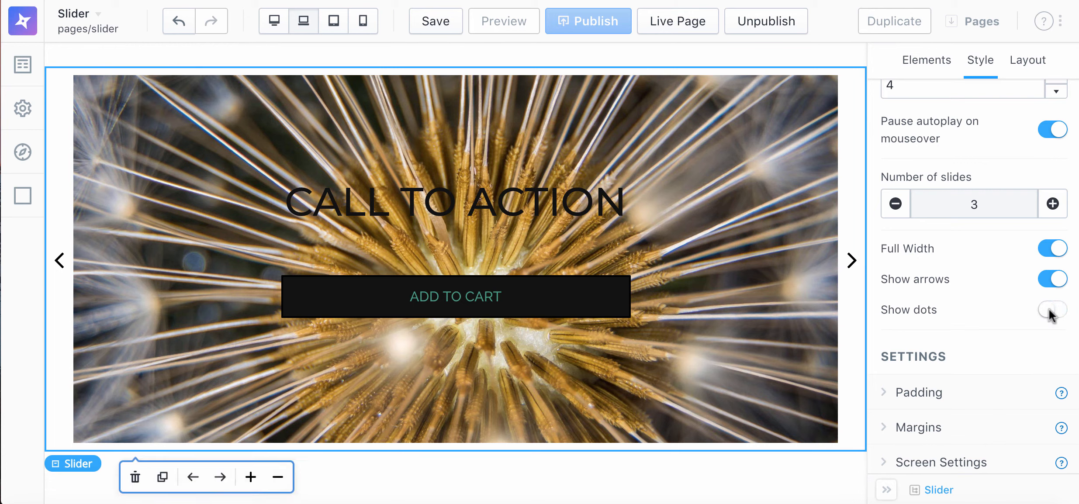
pyautogui.click(1058, 316)
pyautogui.click(1056, 315)
pyautogui.click(1057, 315)
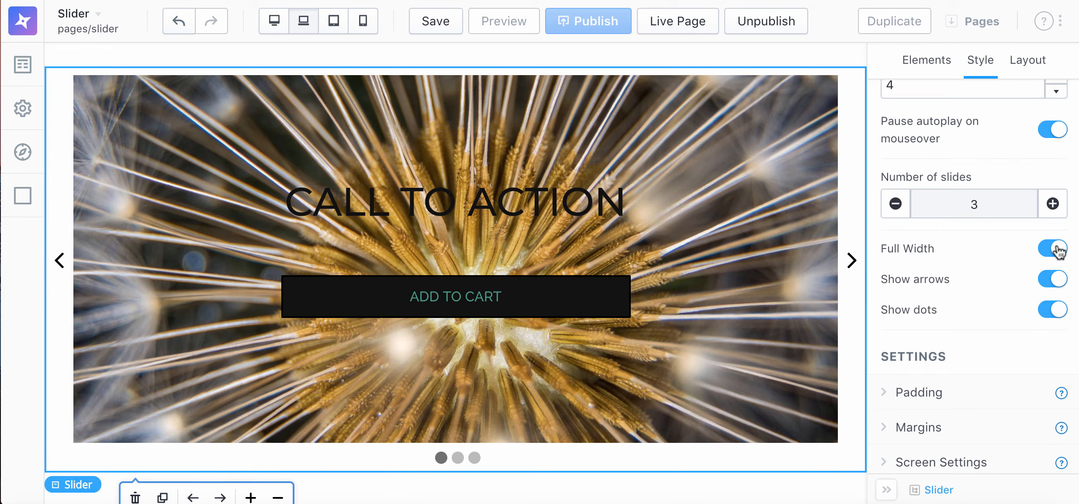
pyautogui.click(1056, 249)
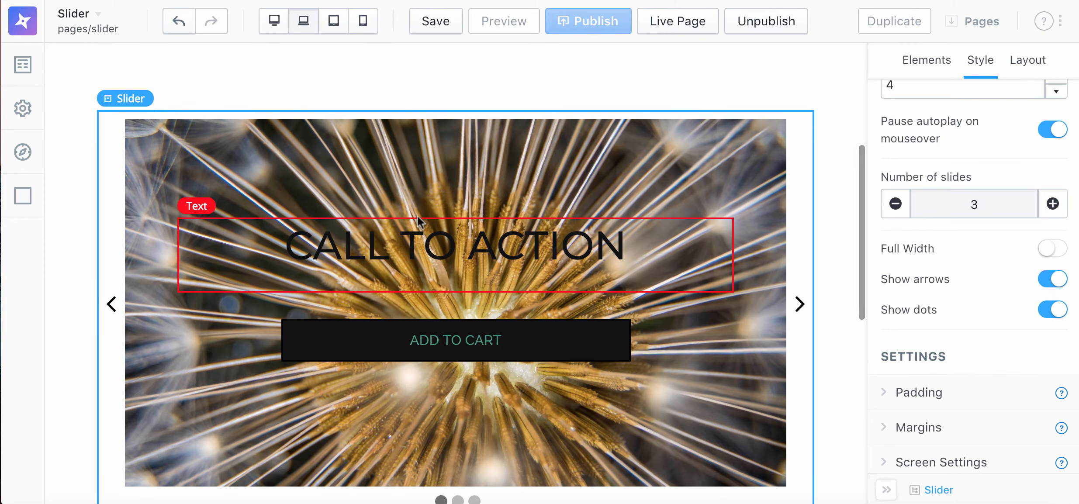
# Save the slider page and publish it.
pyautogui.scroll(-3, 497, 253)
pyautogui.scroll(4, 498, 258)
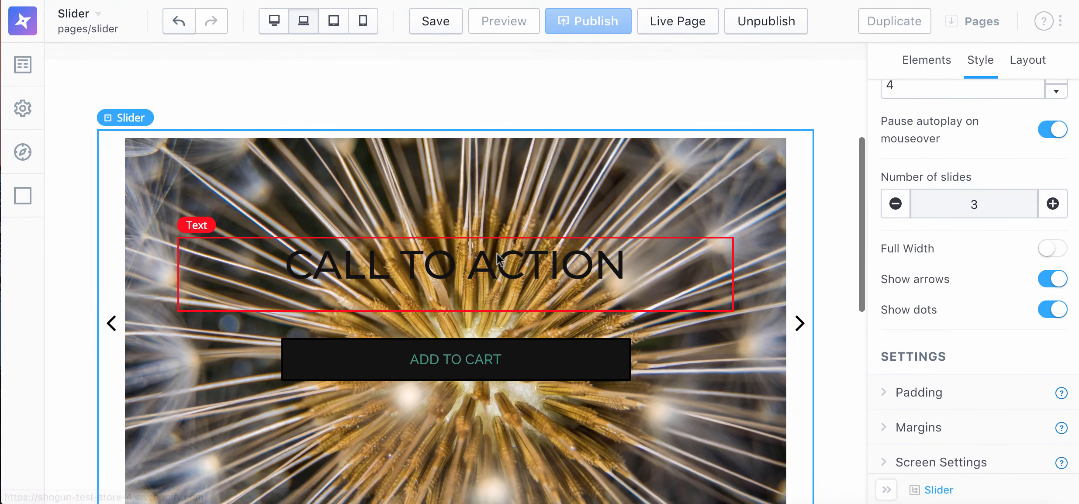
pyautogui.click(434, 25)
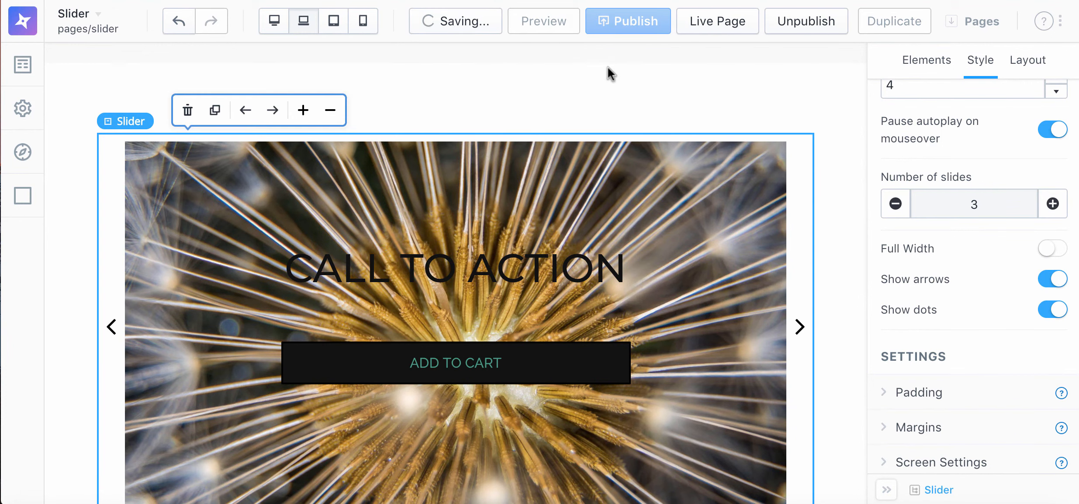
pyautogui.click(571, 24)
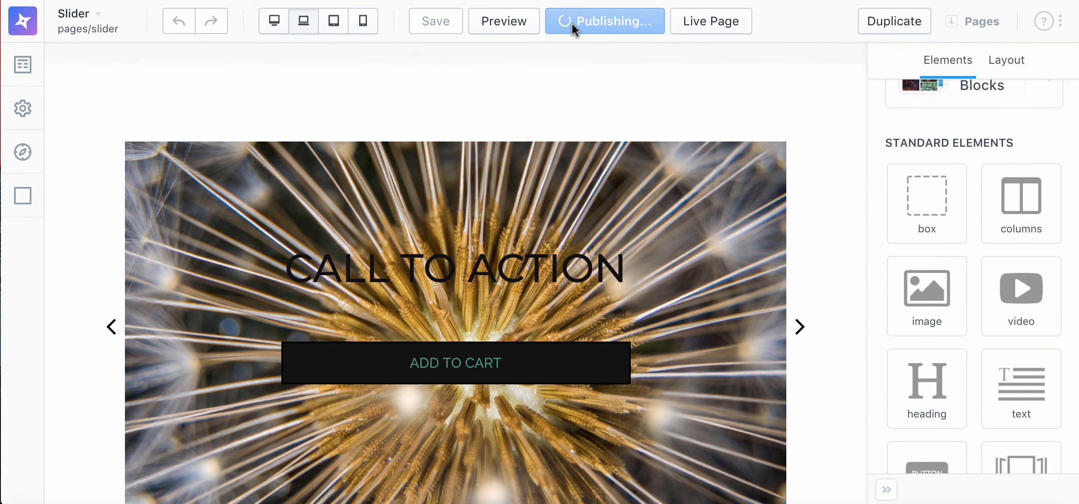
# Open the live page to examine the slider's automatic rotation and advance it manually to another slide.
pyautogui.click(644, 21)
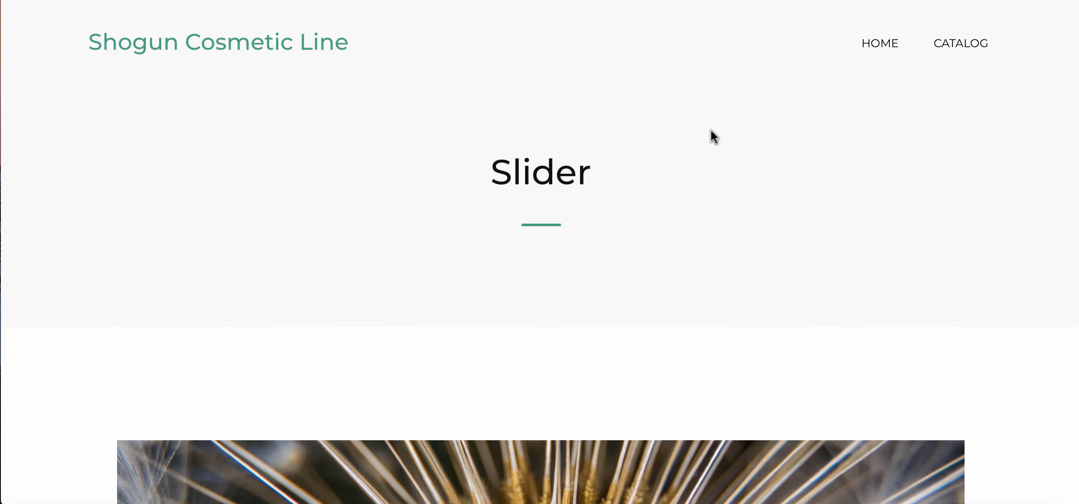
pyautogui.scroll(-5, 710, 129)
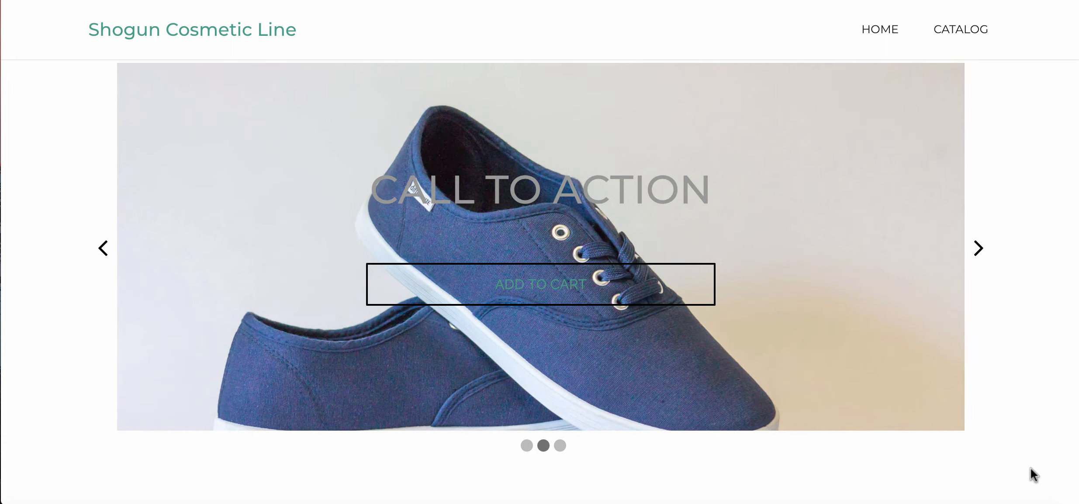
pyautogui.scroll(1, 1030, 468)
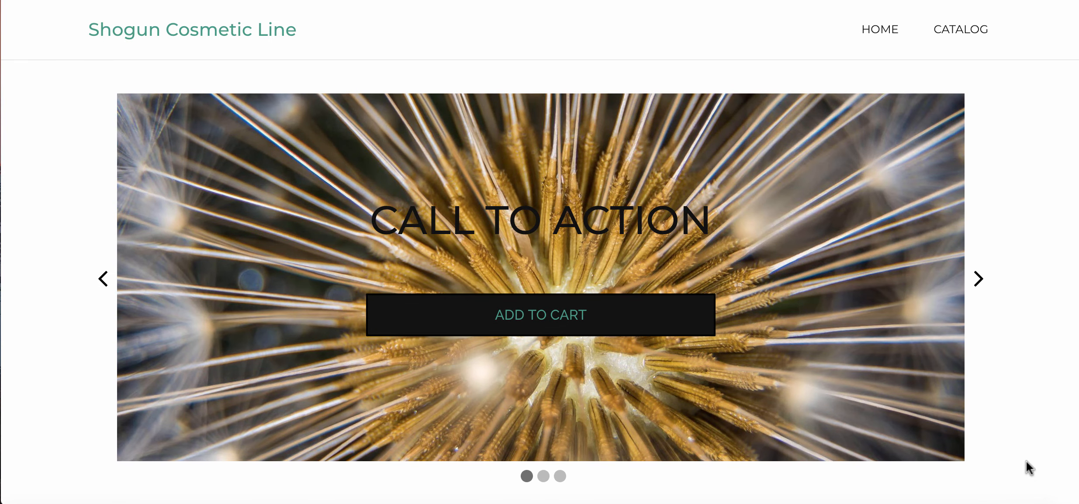
pyautogui.click(978, 279)
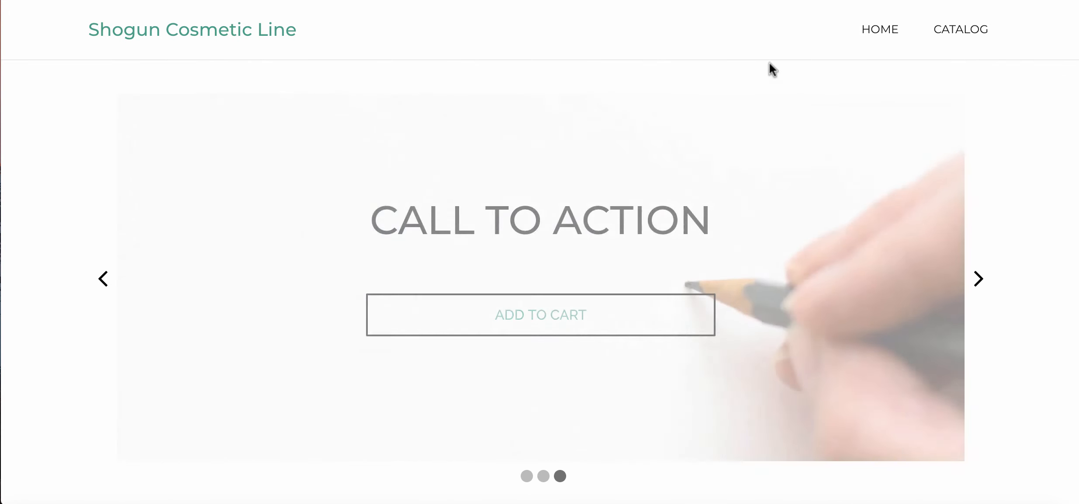
# Return to the page editor and select the Slider element from the page's layout tree to show its style settings.
pyautogui.click(685, 0)
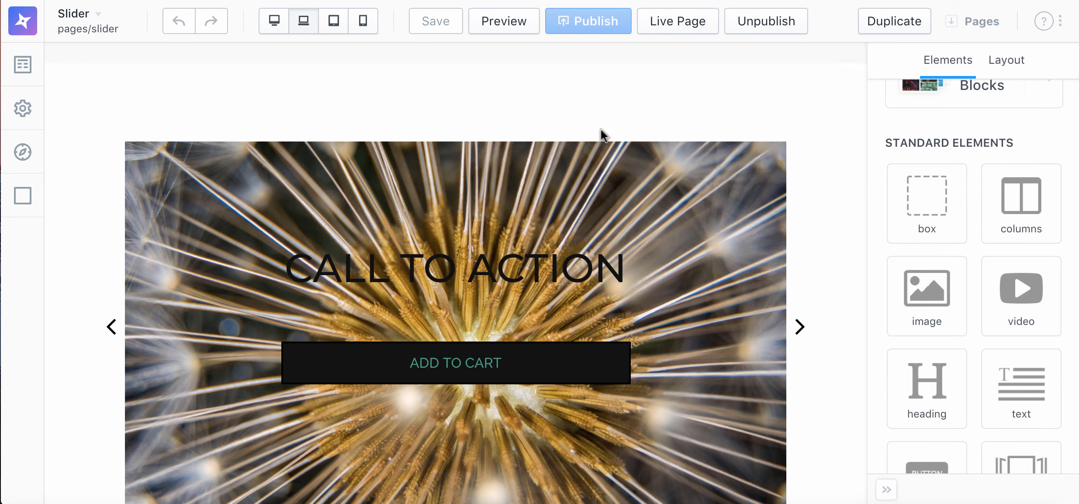
pyautogui.scroll(2, 758, 212)
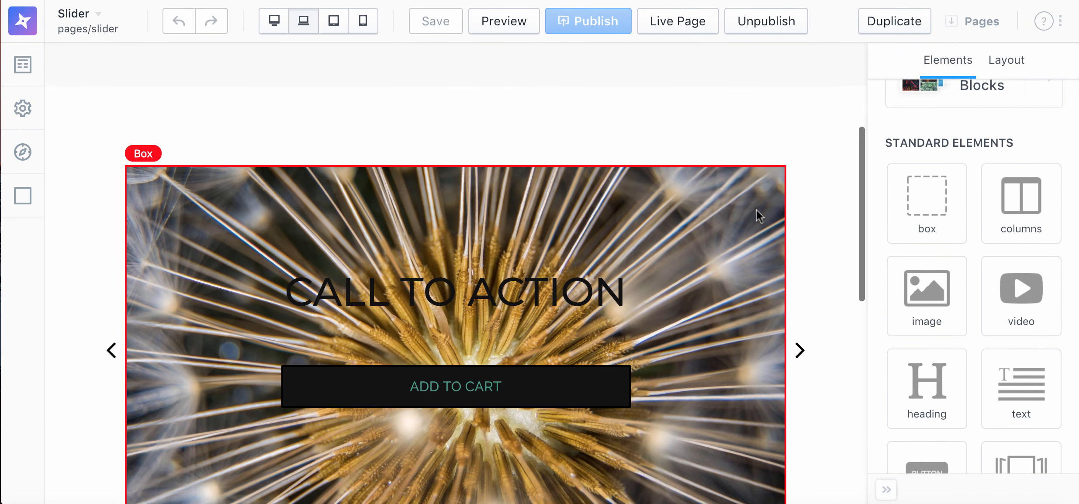
pyautogui.click(752, 233)
pyautogui.scroll(3, 933, 188)
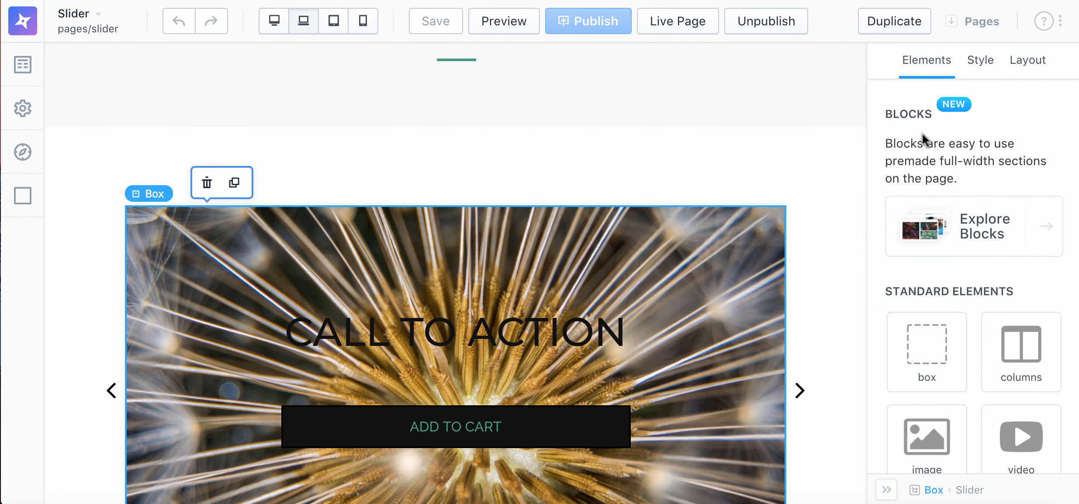
pyautogui.click(1027, 61)
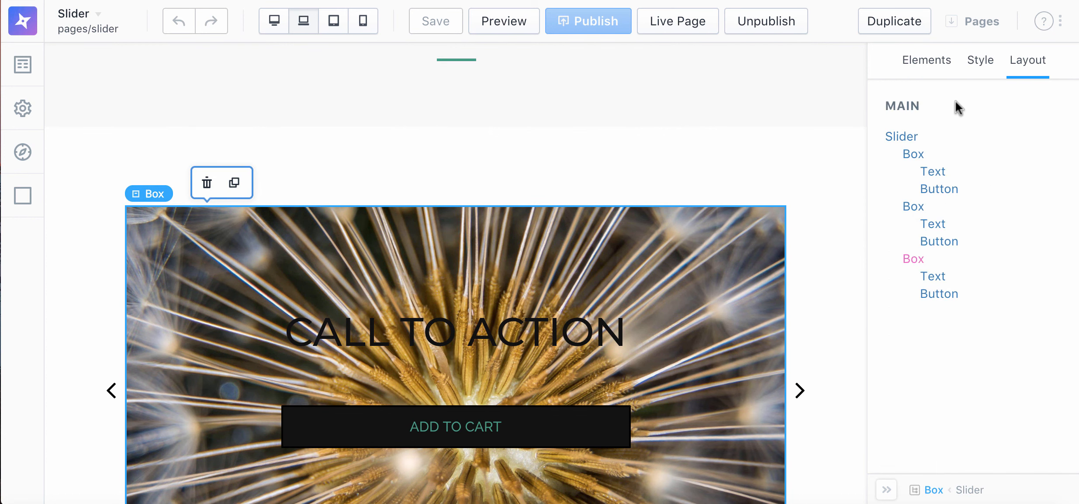
pyautogui.click(895, 138)
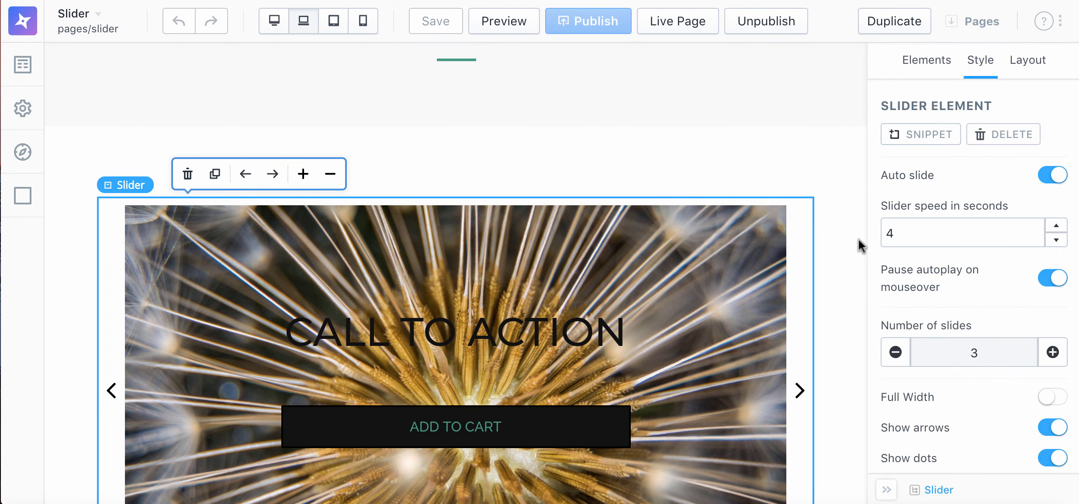
pyautogui.scroll(5, 849, 246)
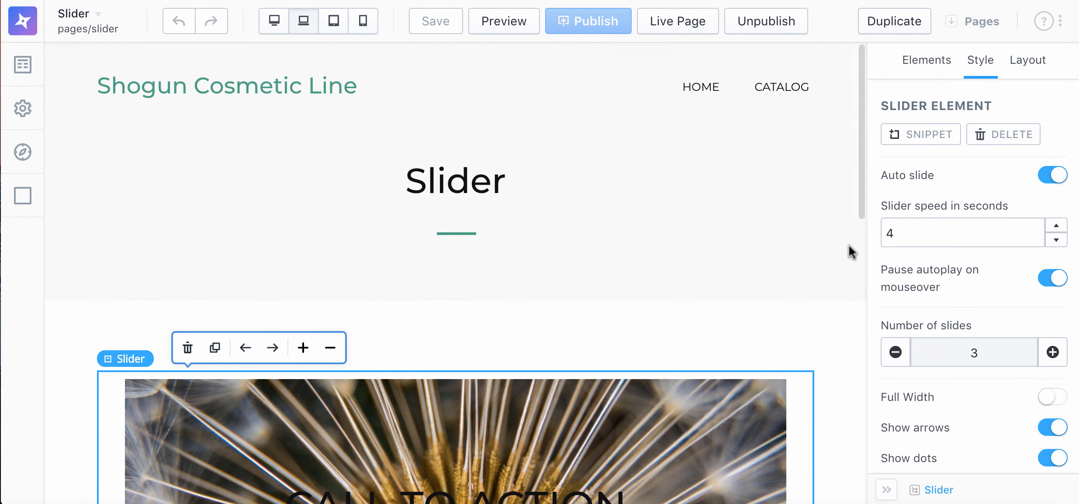
pyautogui.scroll(-3, 850, 252)
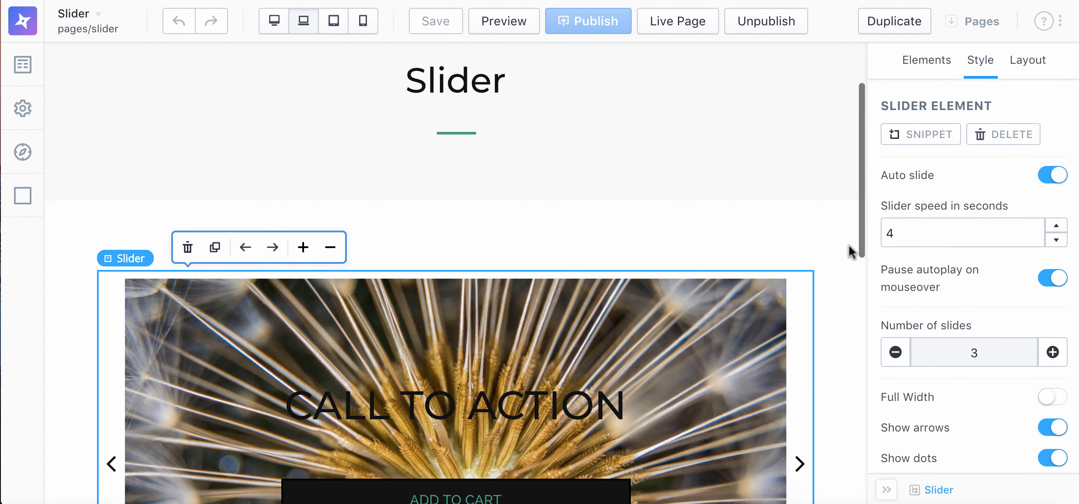
pyautogui.scroll(-5, 850, 249)
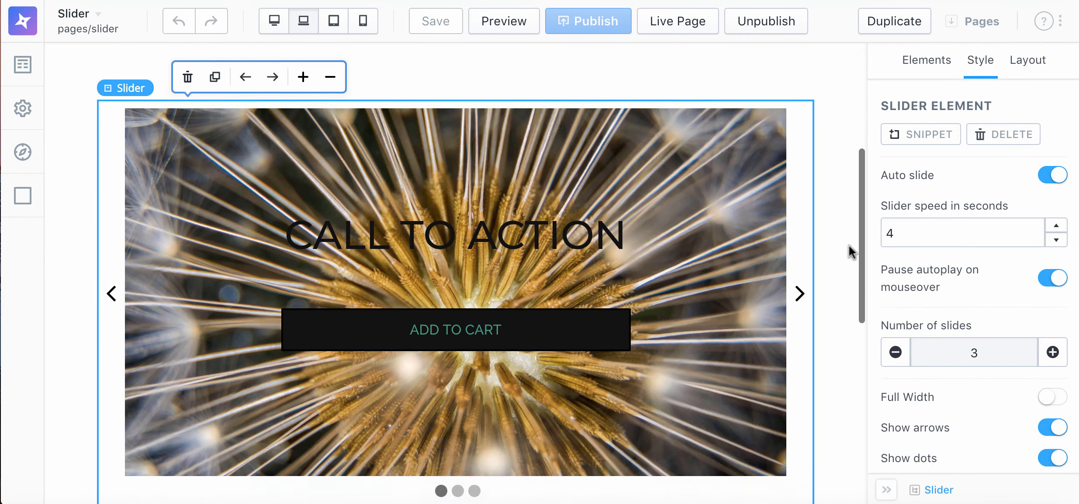
pyautogui.scroll(-1, 849, 252)
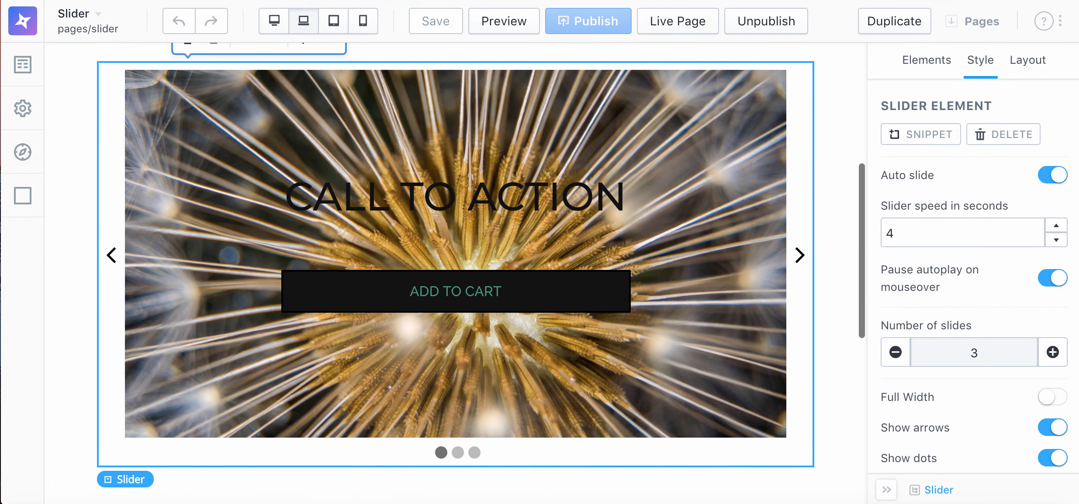